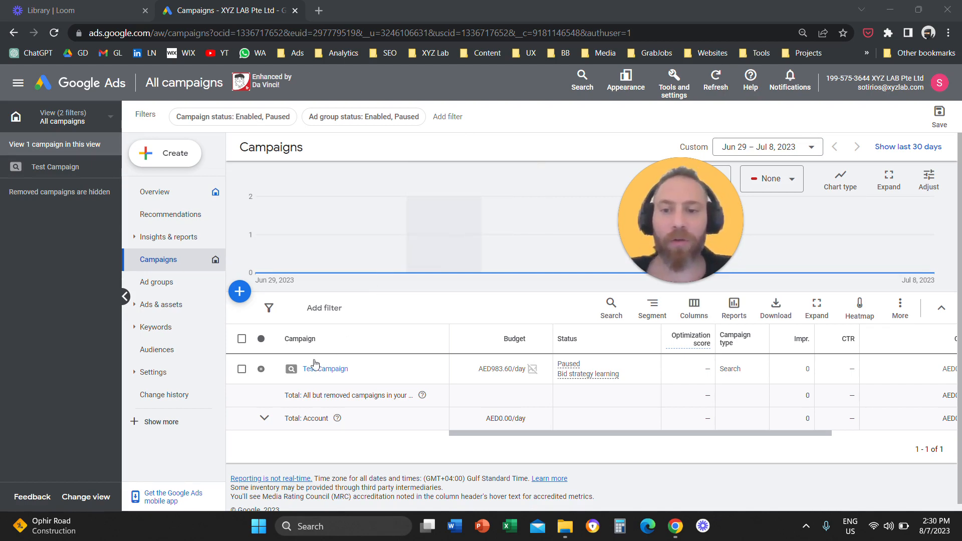
- Start changing Test Campaign's bid strategy and choose Maximize conversions with the optional target cost per action
left_click(243, 370)
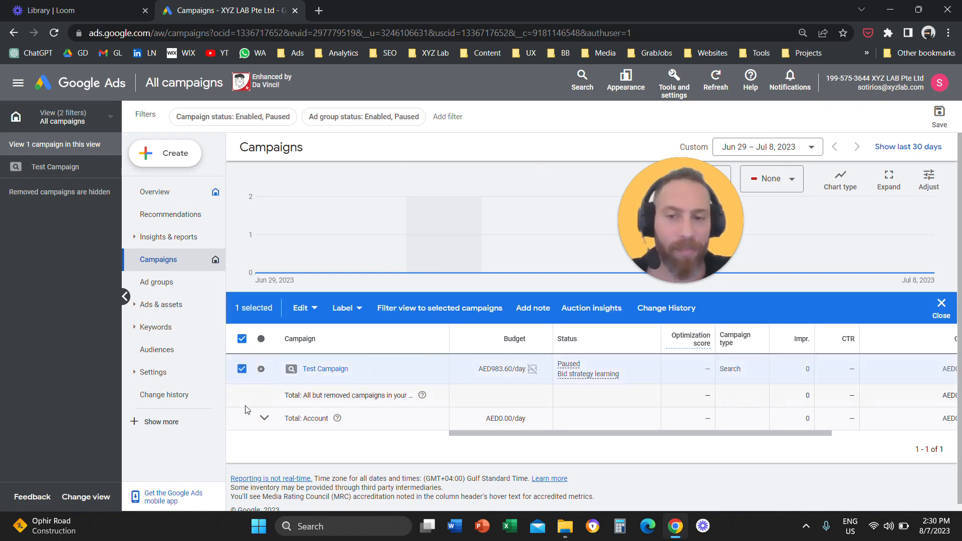
left_click(303, 309)
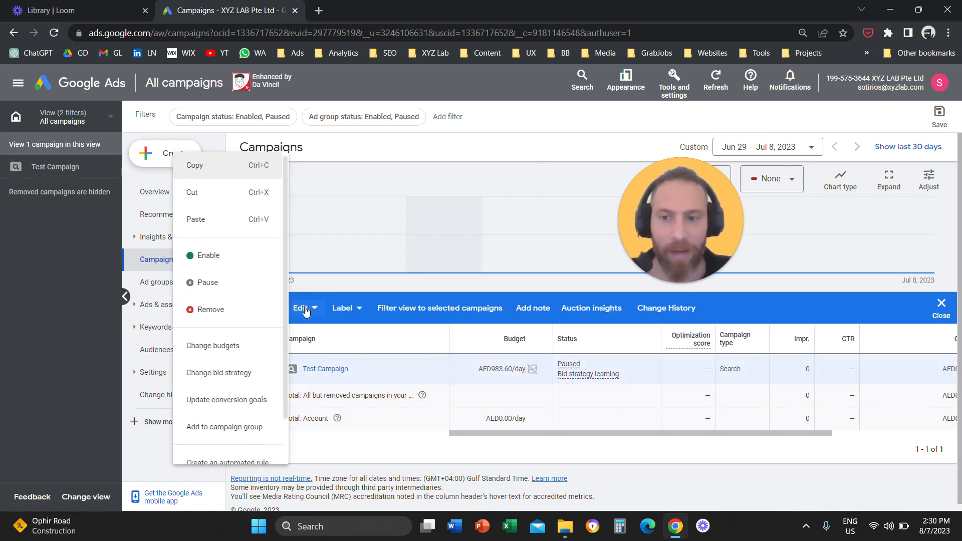
left_click(234, 382)
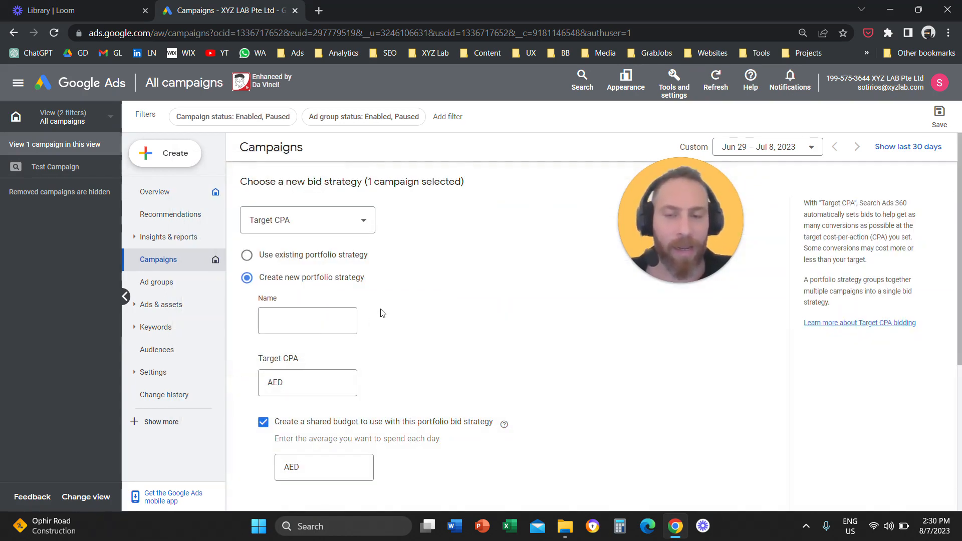
left_click(354, 225)
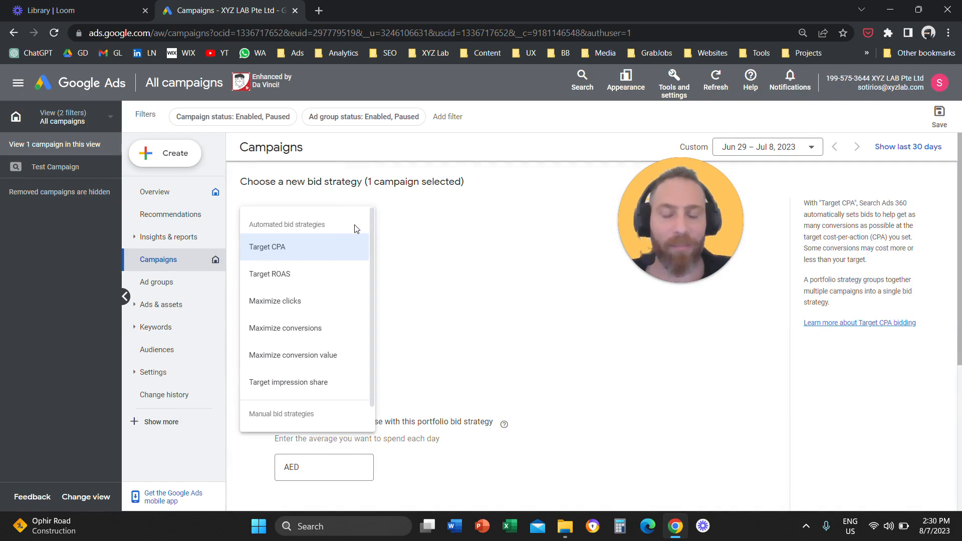
mouse_move(351, 253)
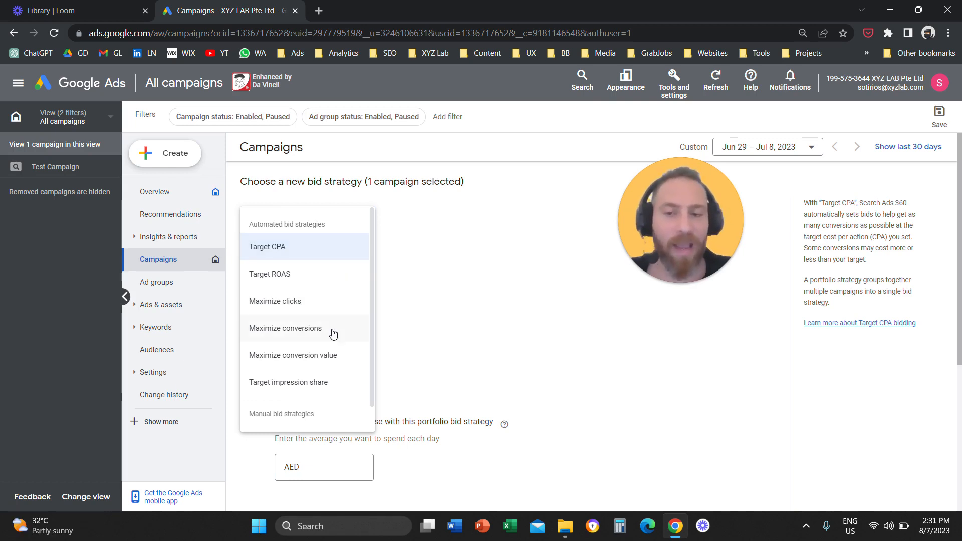
mouse_move(331, 336)
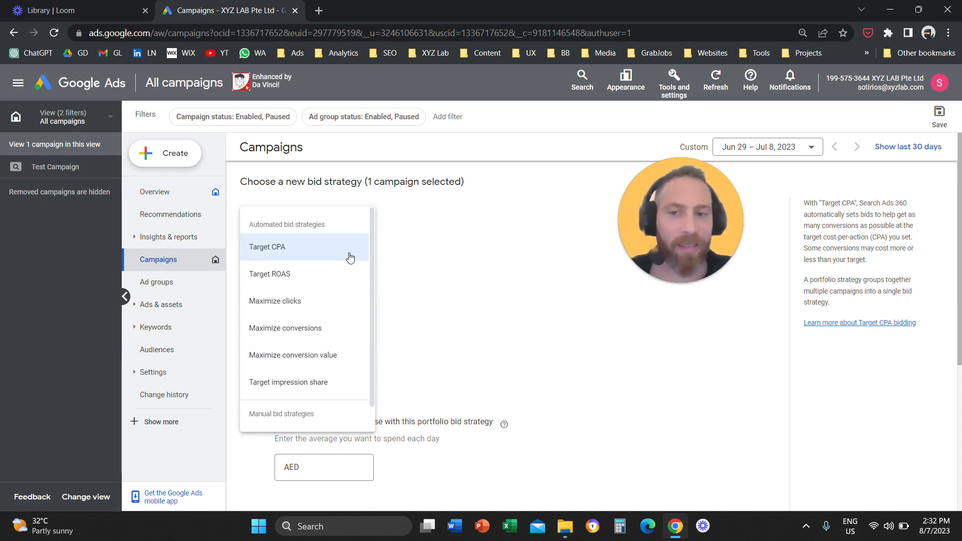
left_click(323, 341)
left_click(245, 258)
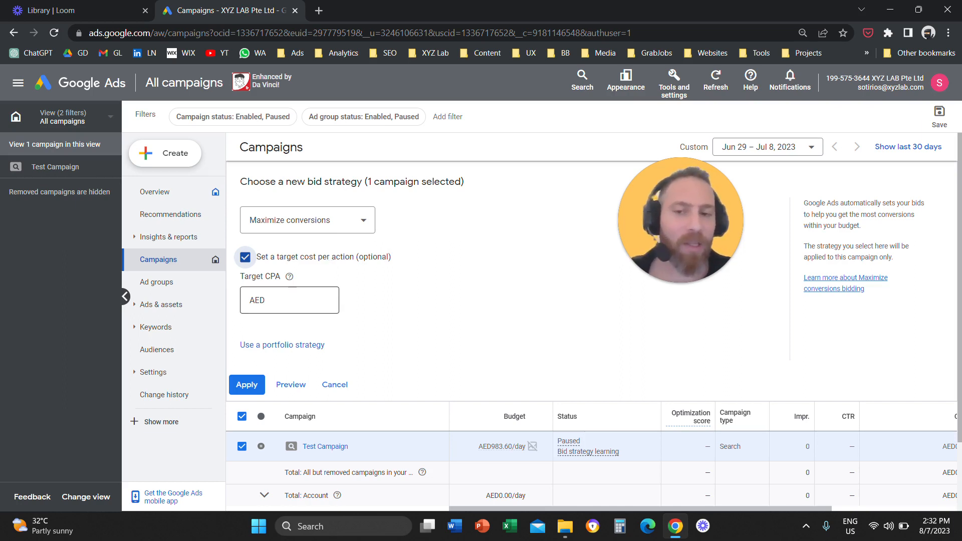
- Choose Target impression share as the bid strategy, with ads anywhere on the results page and a 90% impression share target
left_click(345, 223)
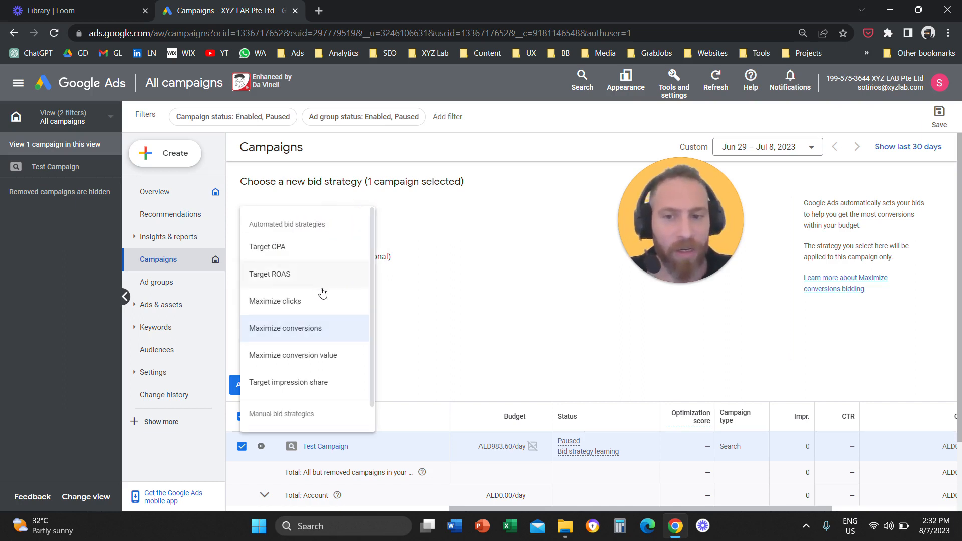
scroll(321, 383, "down", 1)
left_click(318, 356)
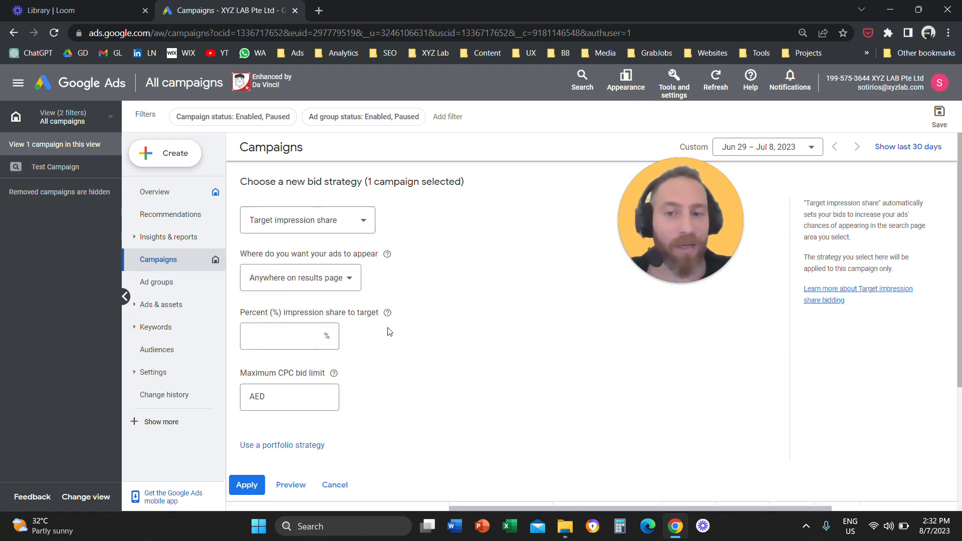
left_click(347, 286)
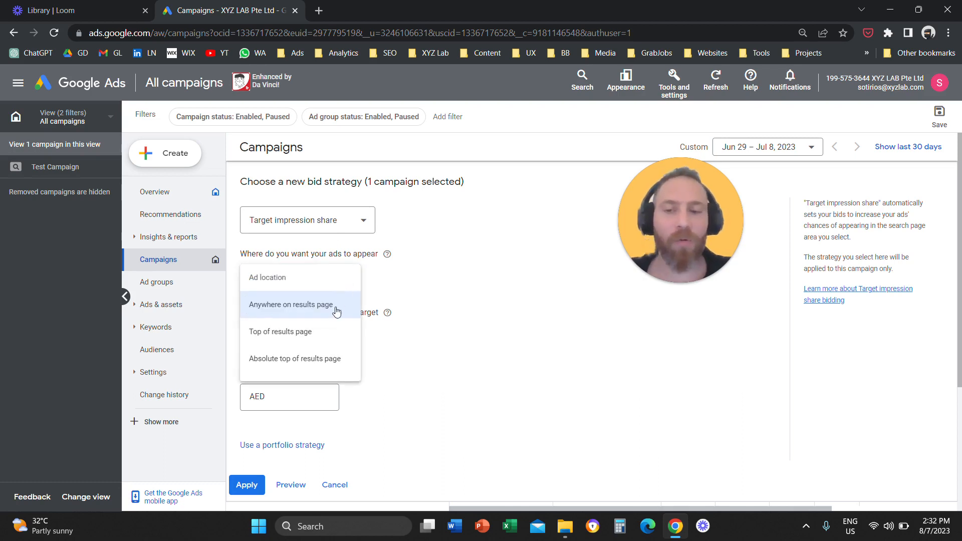
left_click(335, 311)
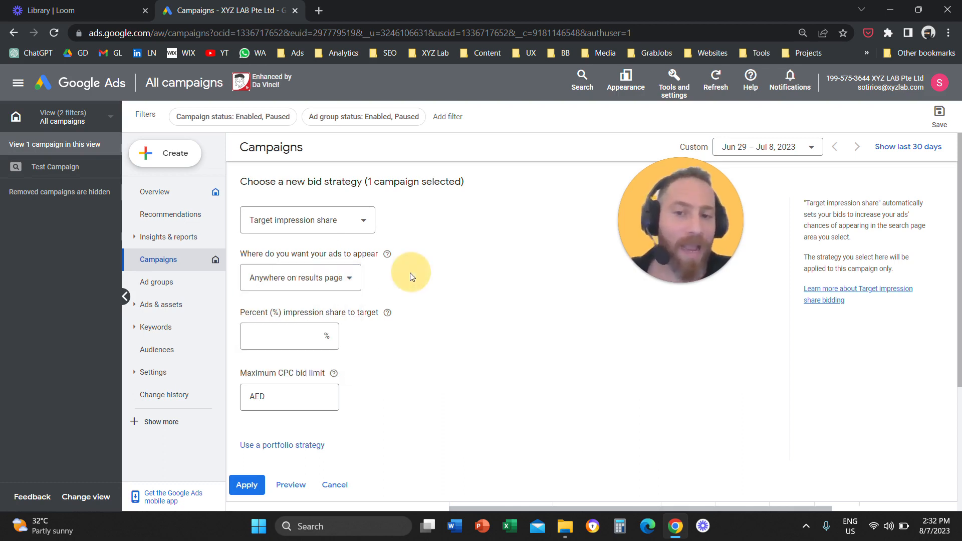
left_click(322, 343)
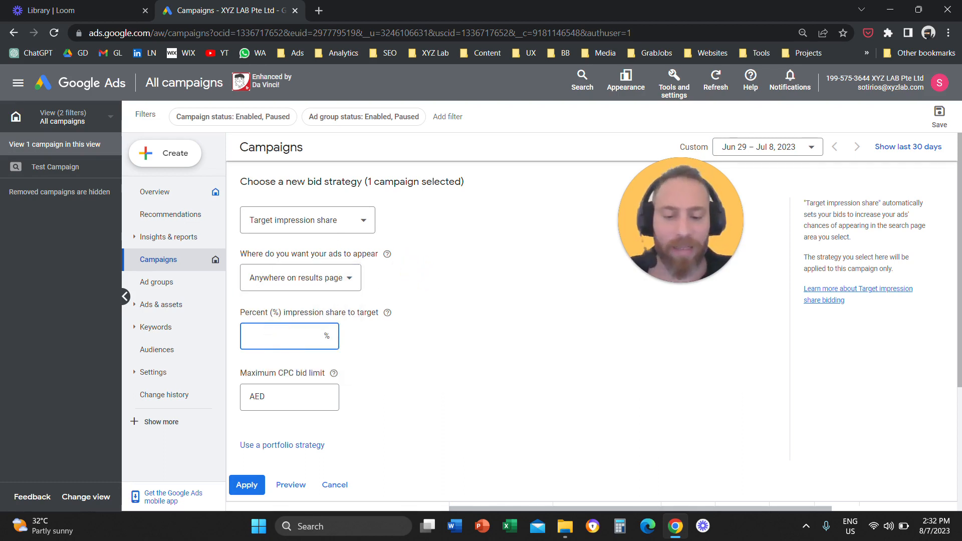
type("90")
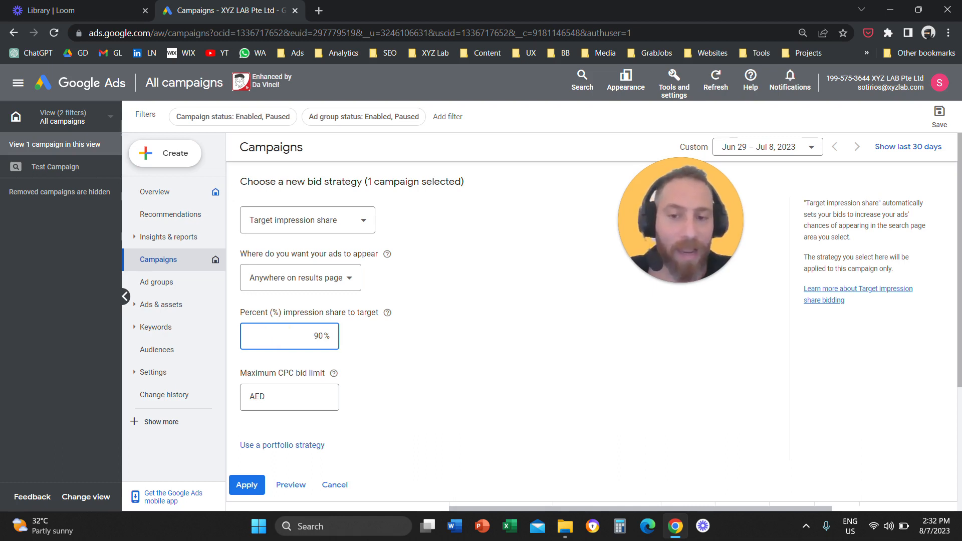
- Set the ad location to Absolute top of results page and the impression share target to 50%
left_click(349, 278)
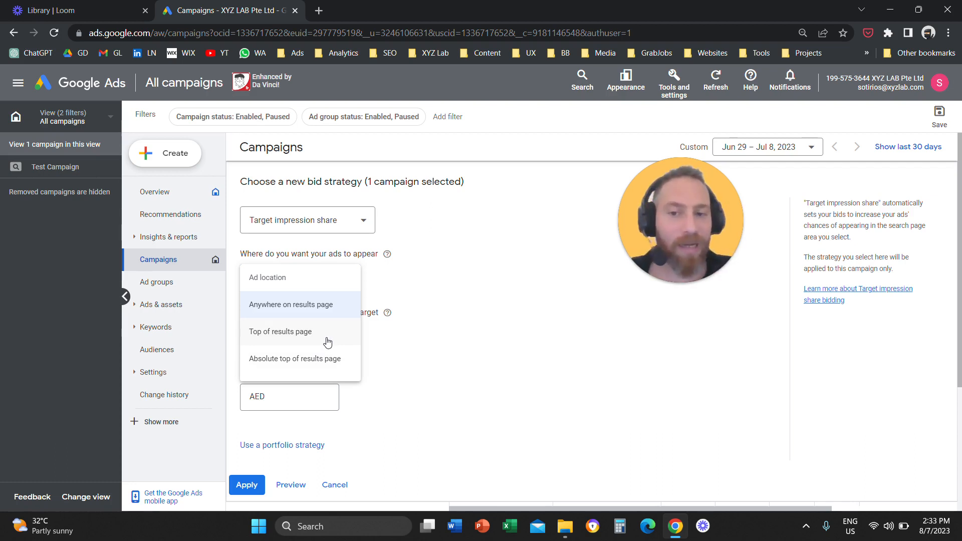
left_click(311, 371)
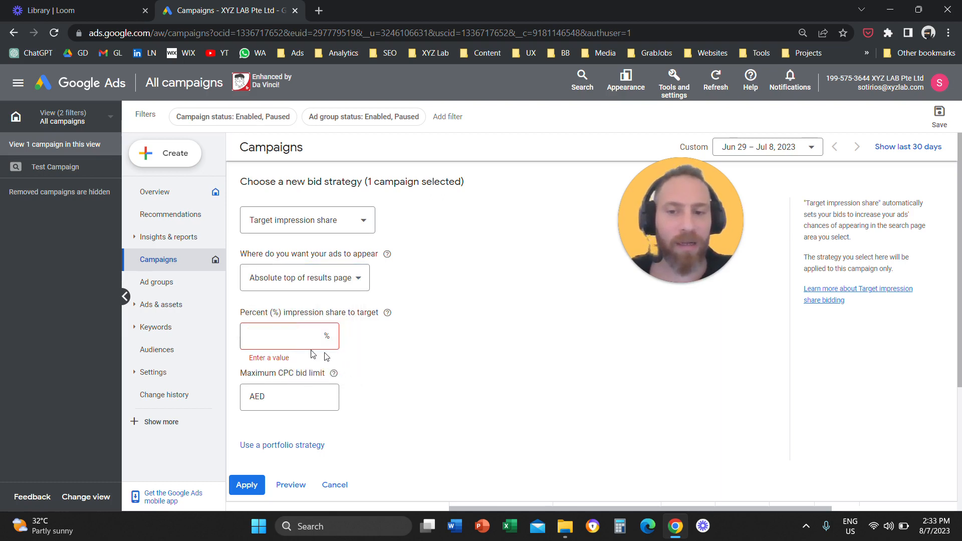
type("50")
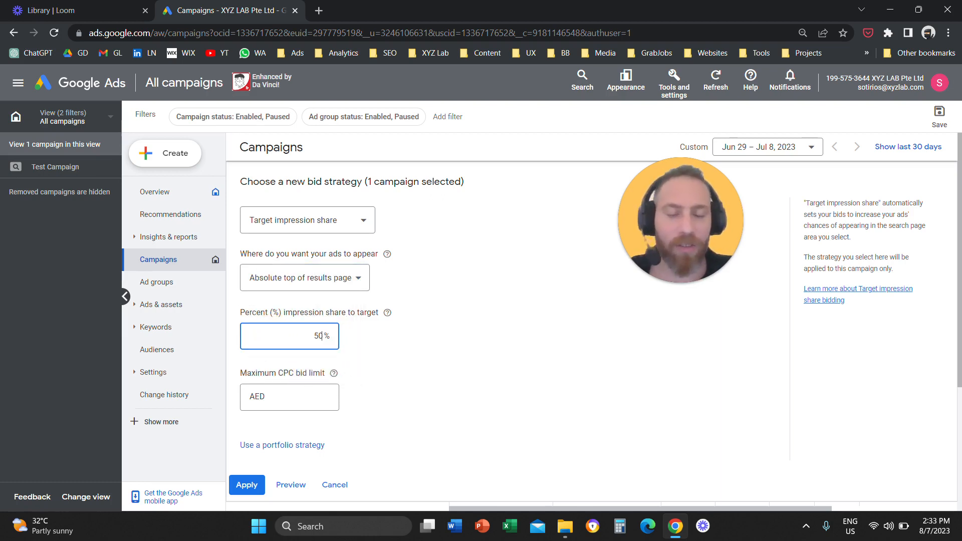
- Try the Target CPA and Maximize clicks strategies for the campaign and cancel the bid strategy change
left_click(329, 215)
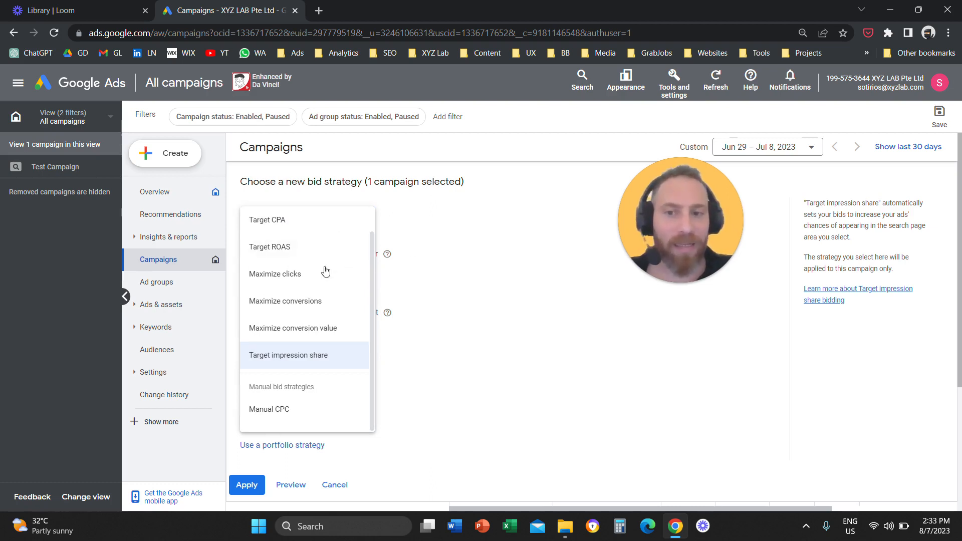
left_click(307, 236)
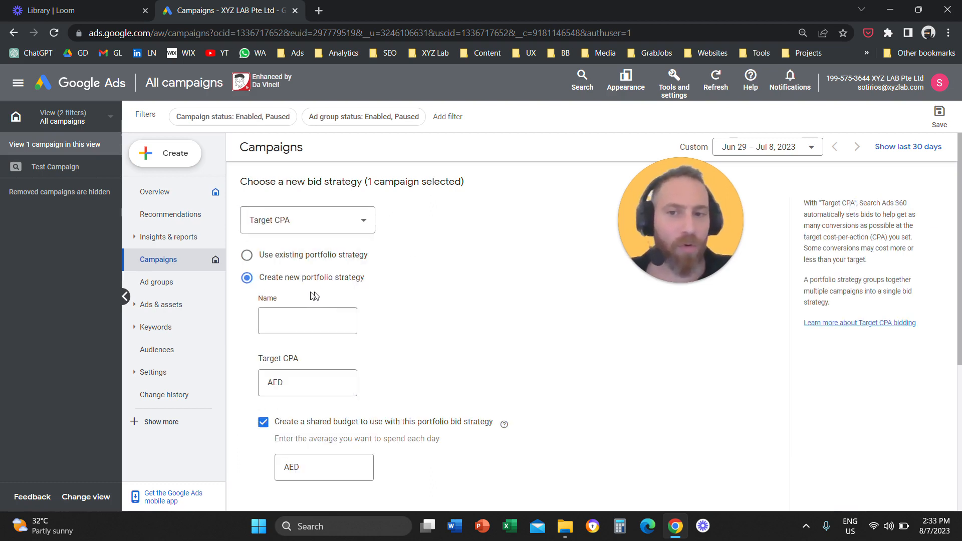
left_click(325, 230)
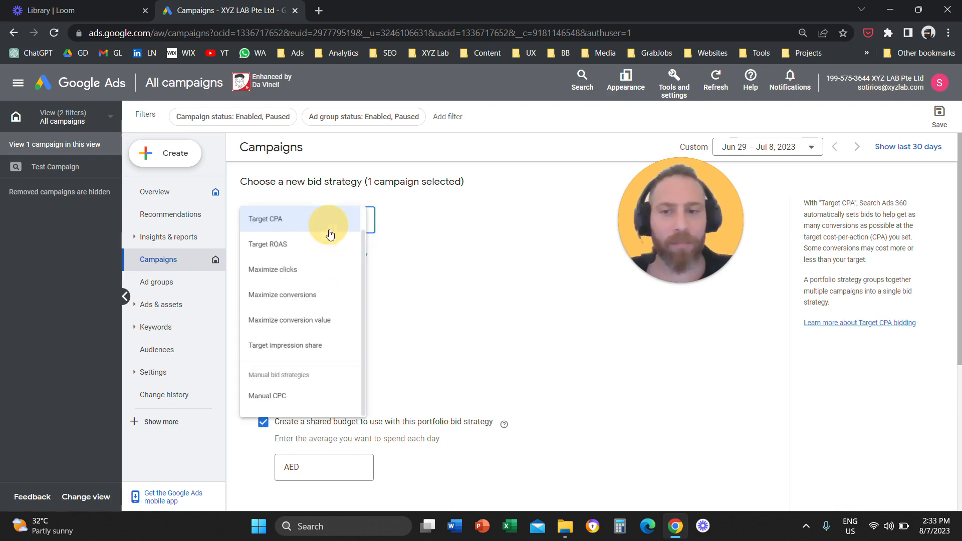
left_click(322, 284)
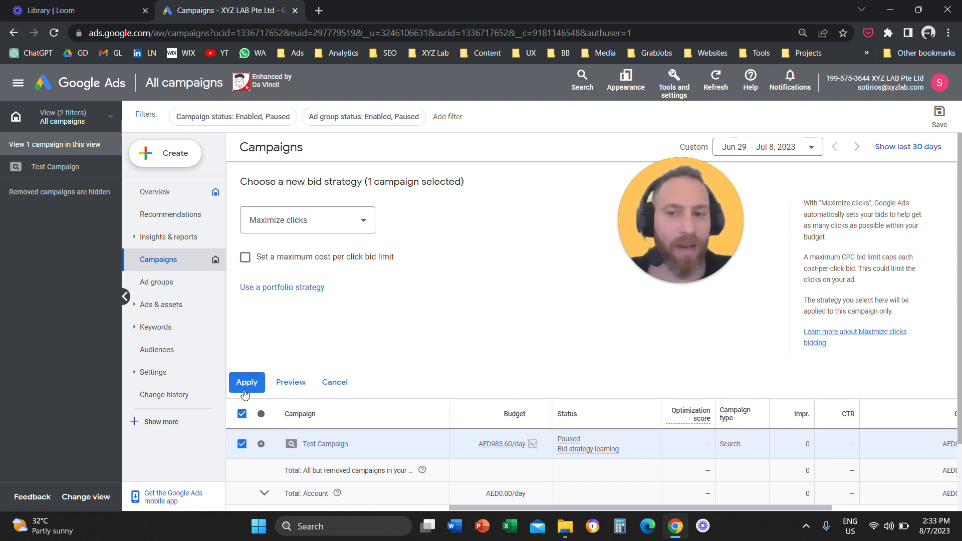
left_click(345, 385)
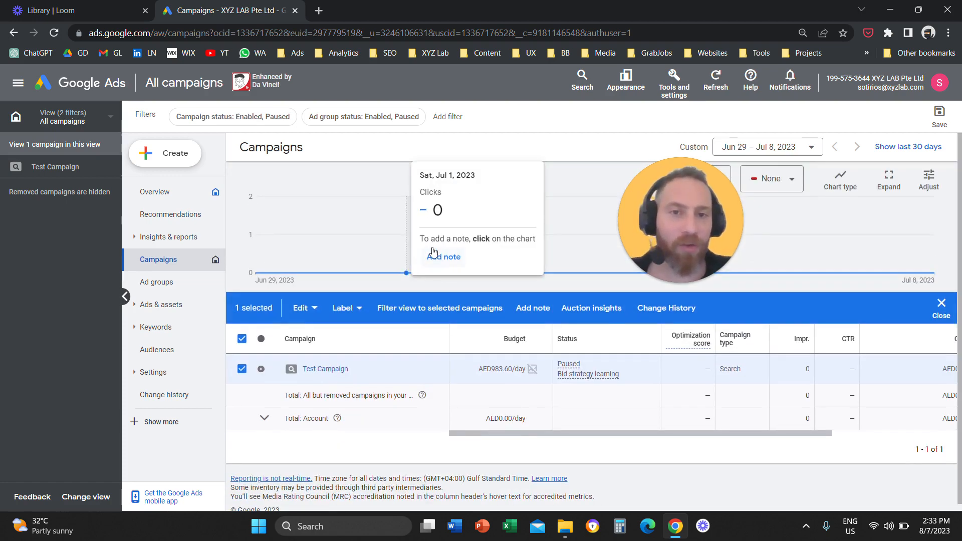
- Open the shared library's bid strategies and start a new Target CPA portfolio bid strategy
left_click(674, 82)
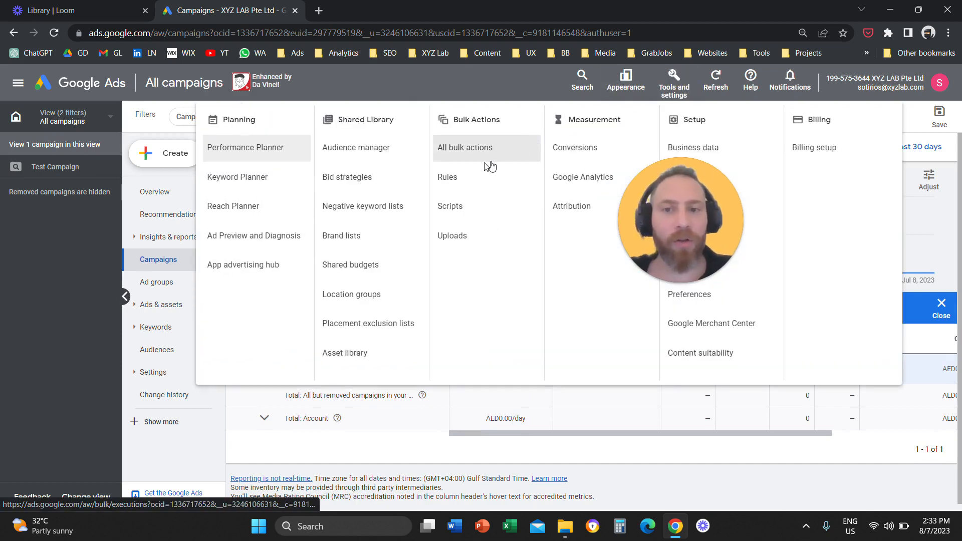
double_click(363, 120)
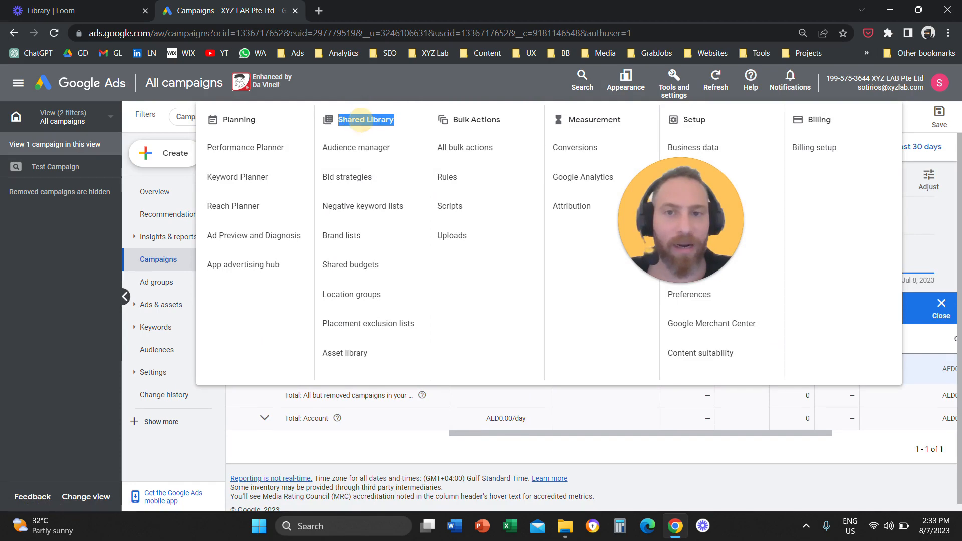
left_click(351, 178)
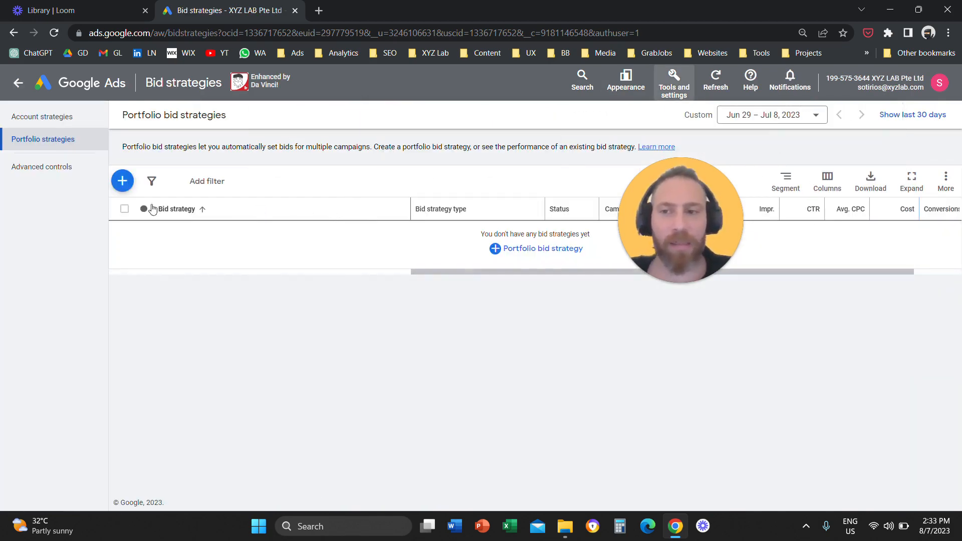
left_click(123, 183)
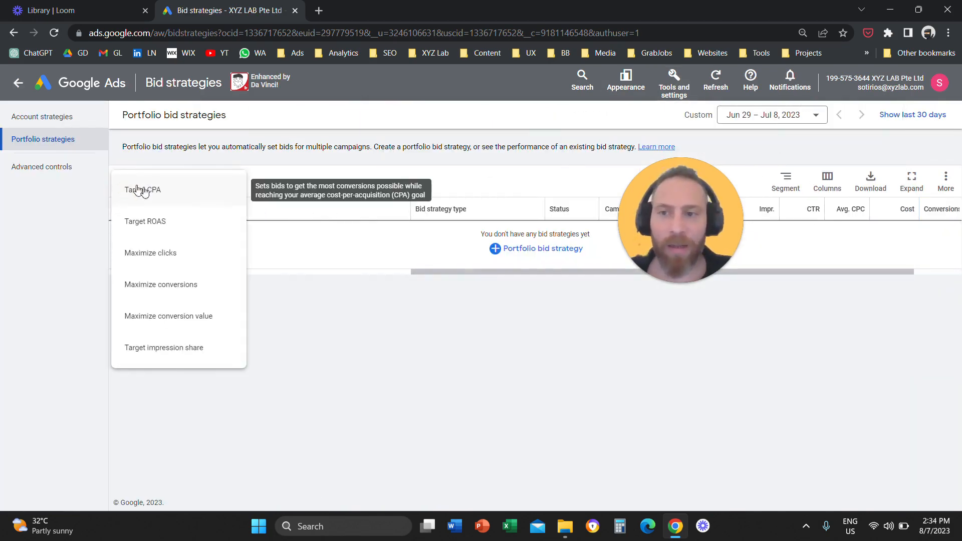
left_click(195, 199)
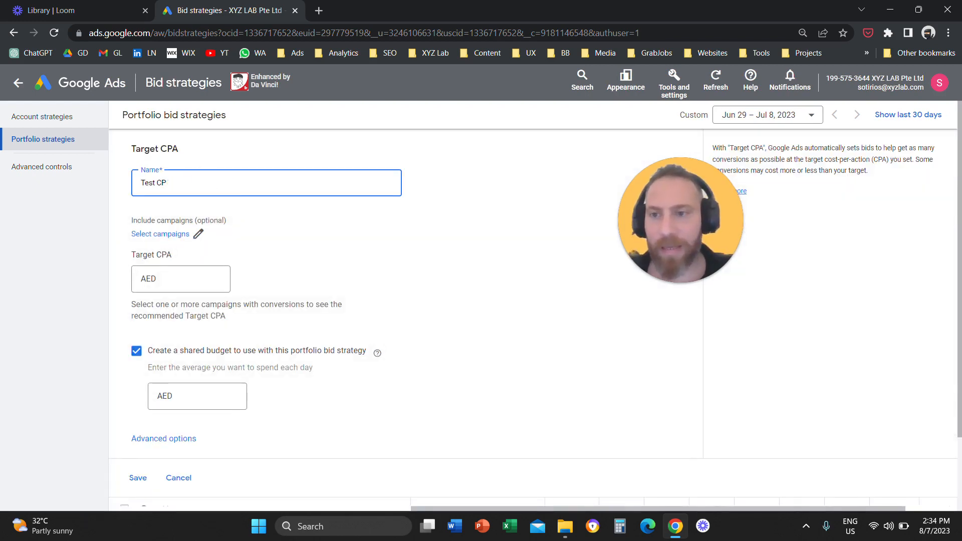
- Name the portfolio strategy Test CPA Strategy, set its target CPA to AED 50, and save it without a shared budget
type("Test CPA Star")
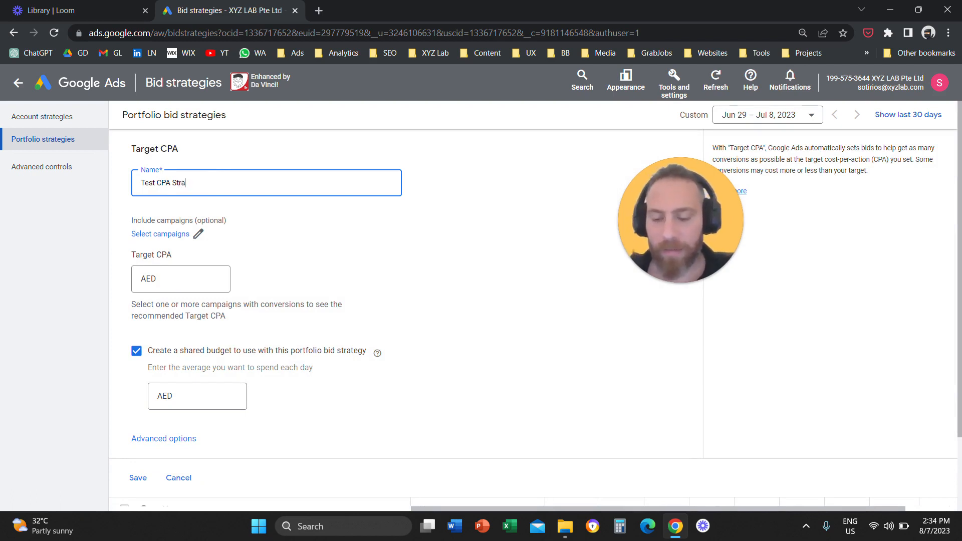
left_click(190, 275)
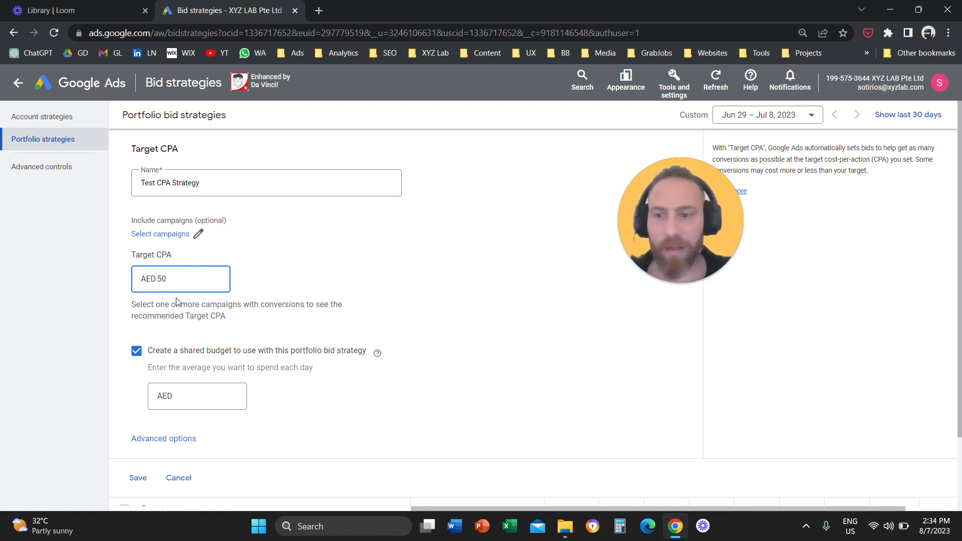
left_click(136, 351)
left_click(139, 415)
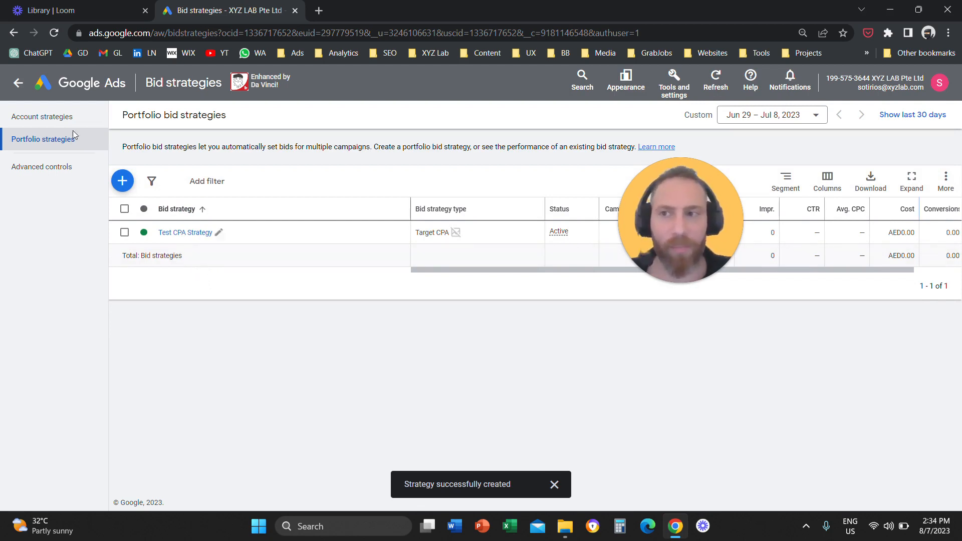
- Try to apply the existing Target CPA portfolio strategy Test CPA Strategy to Test Campaign from the campaigns list
left_click(18, 82)
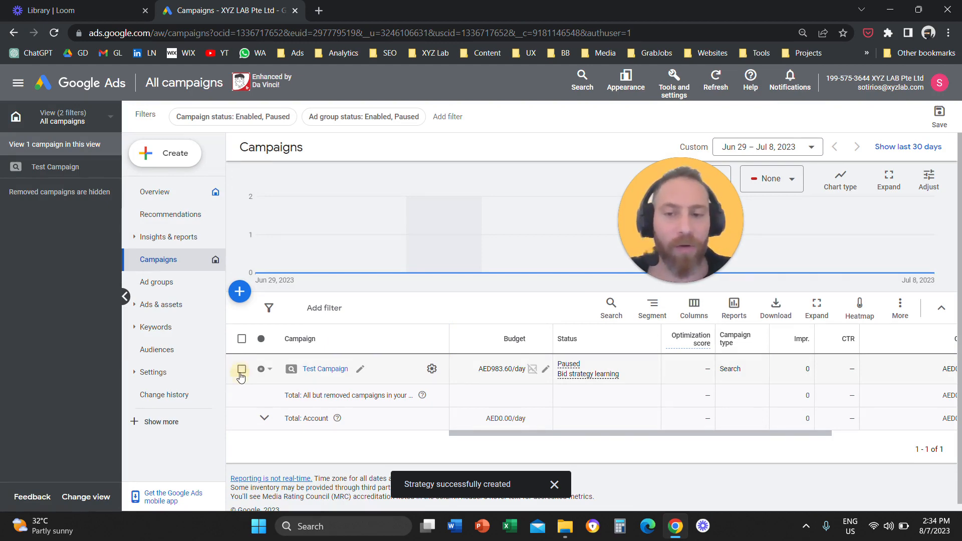
left_click(242, 369)
left_click(303, 310)
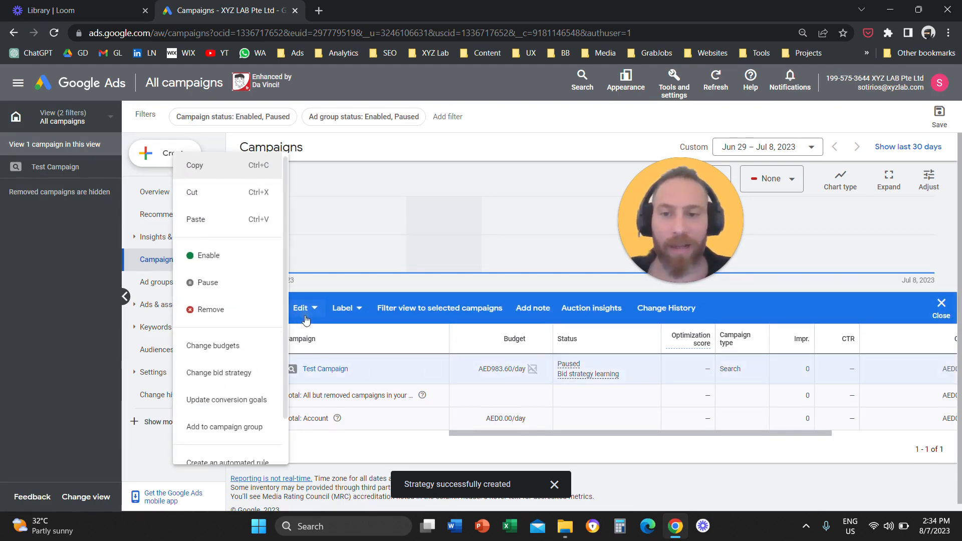
left_click(229, 382)
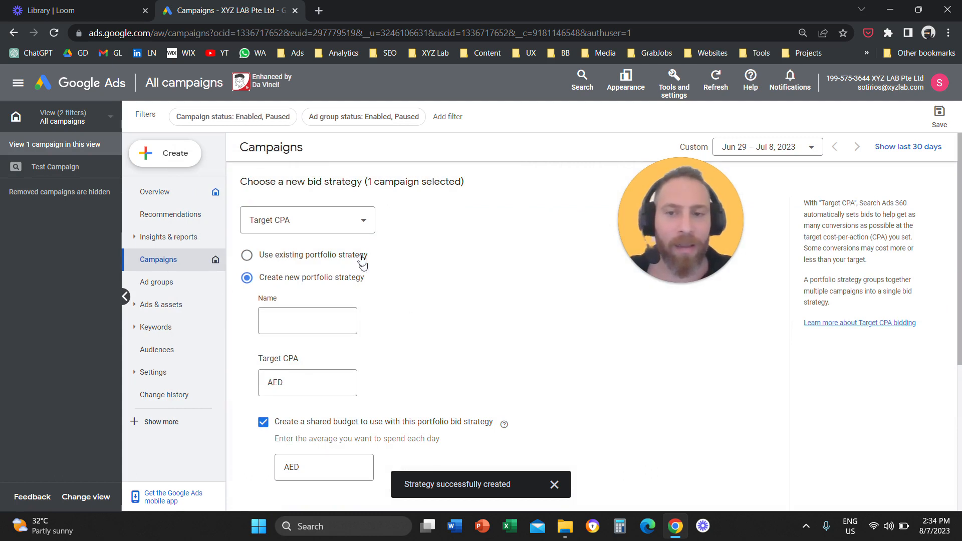
left_click(355, 223)
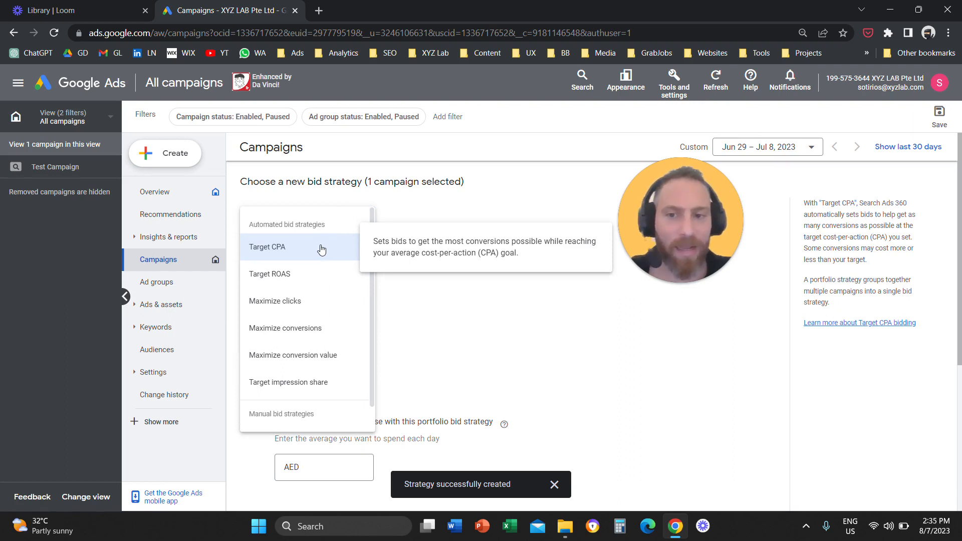
left_click(321, 248)
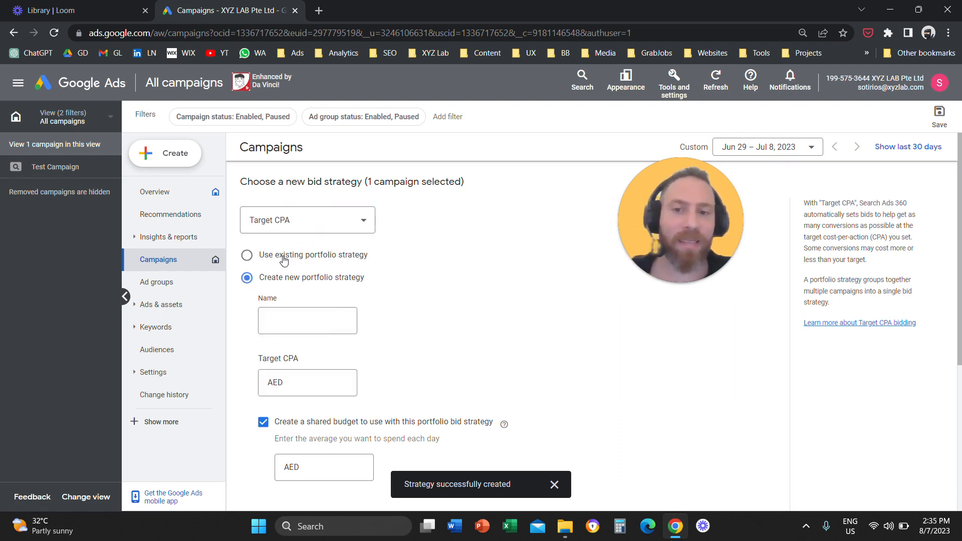
left_click(284, 259)
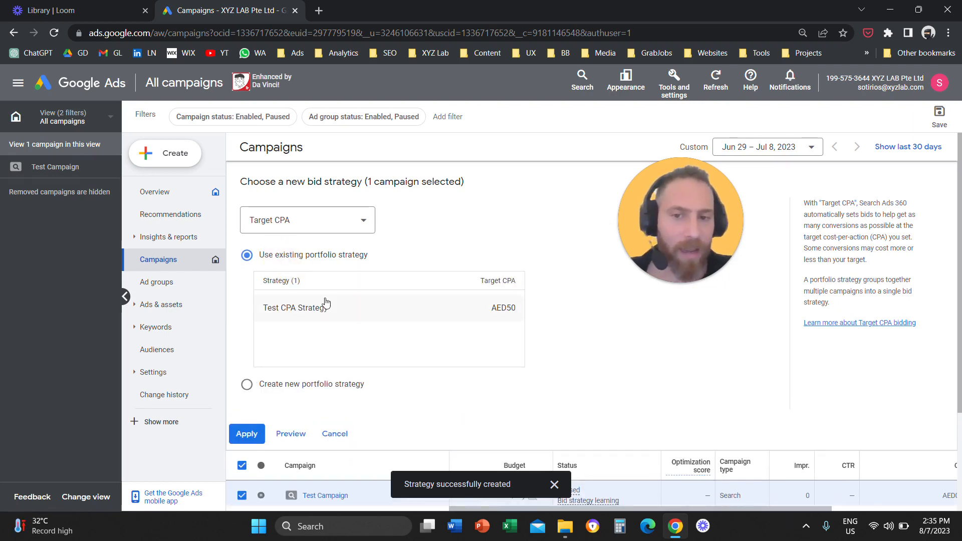
left_click(321, 311)
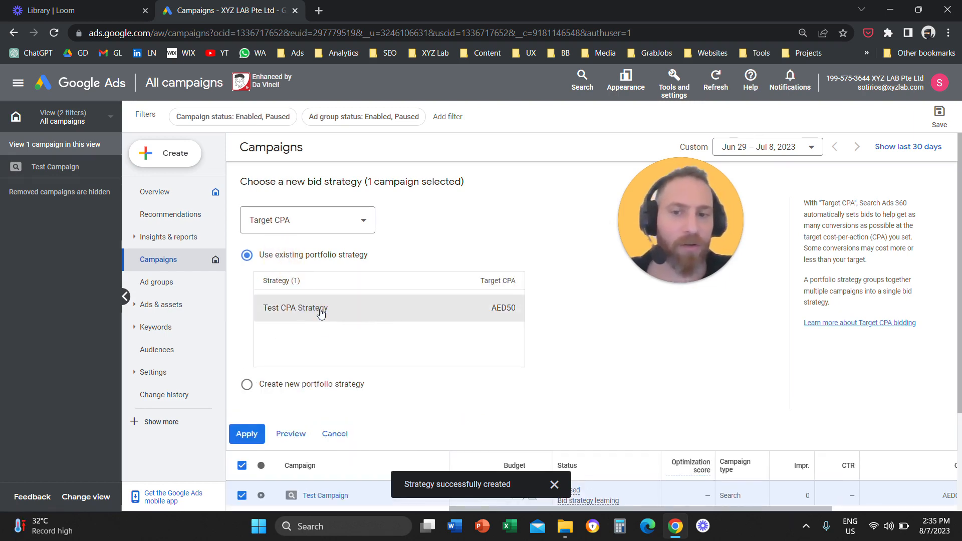
left_click(246, 434)
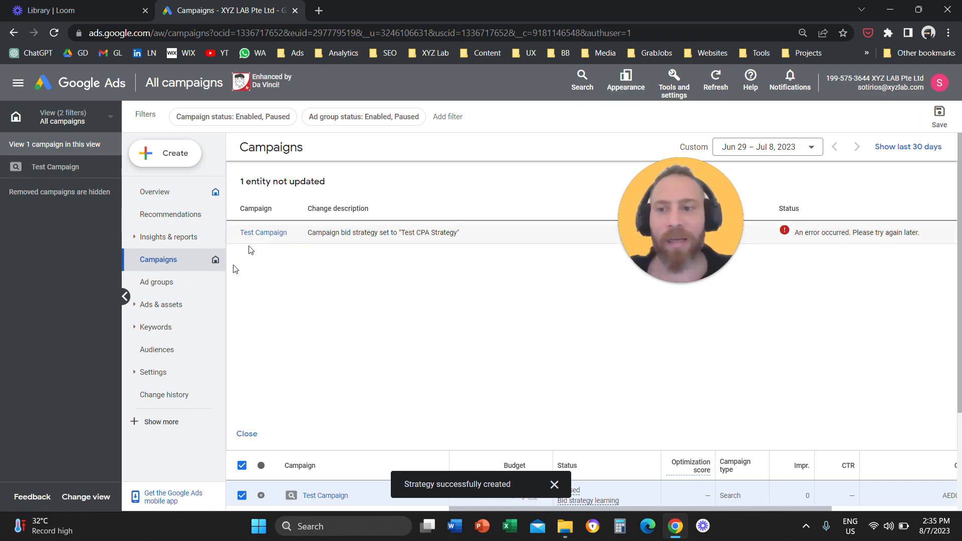
- Switch to the new interface design and view the strategy types offered for a new portfolio bid strategy under Budgets and bidding
left_click(626, 87)
left_click(618, 120)
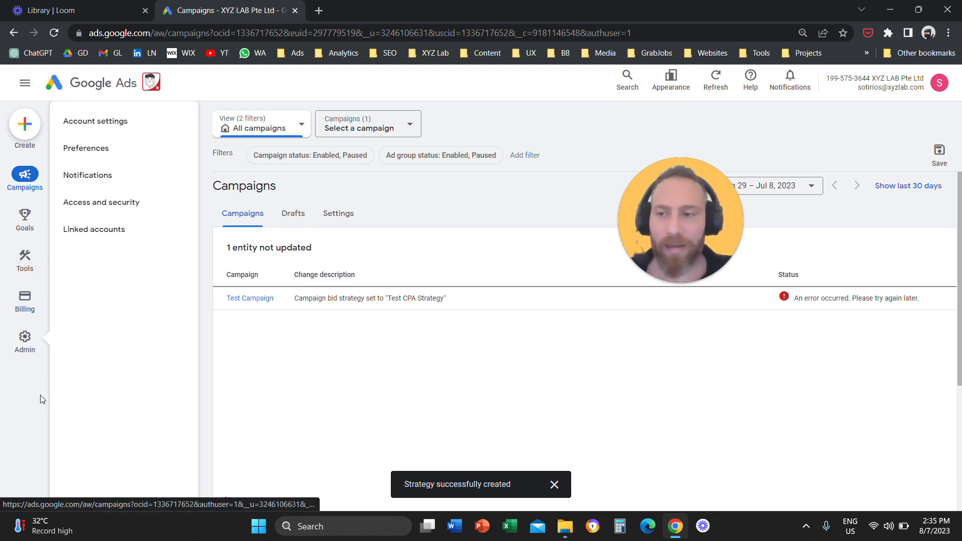
mouse_move(40, 303)
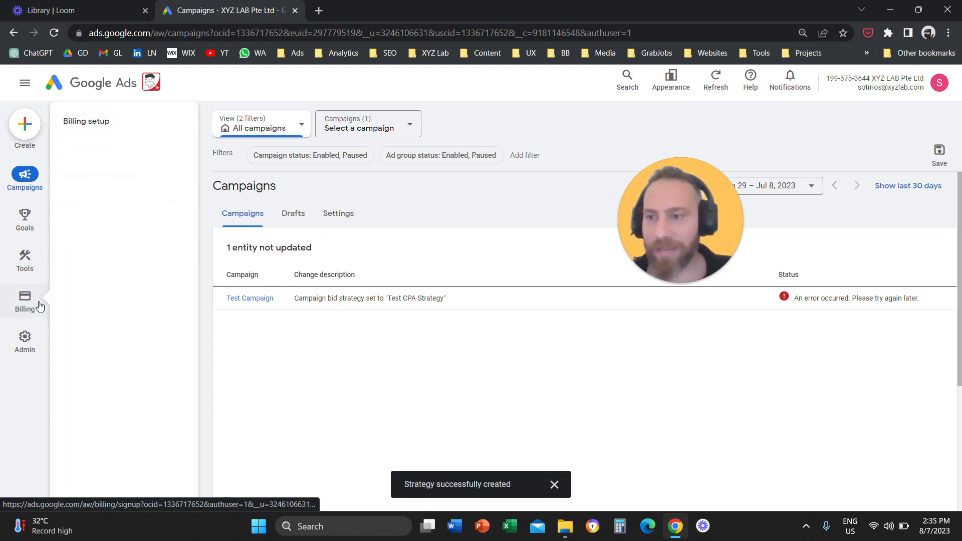
left_click(27, 270)
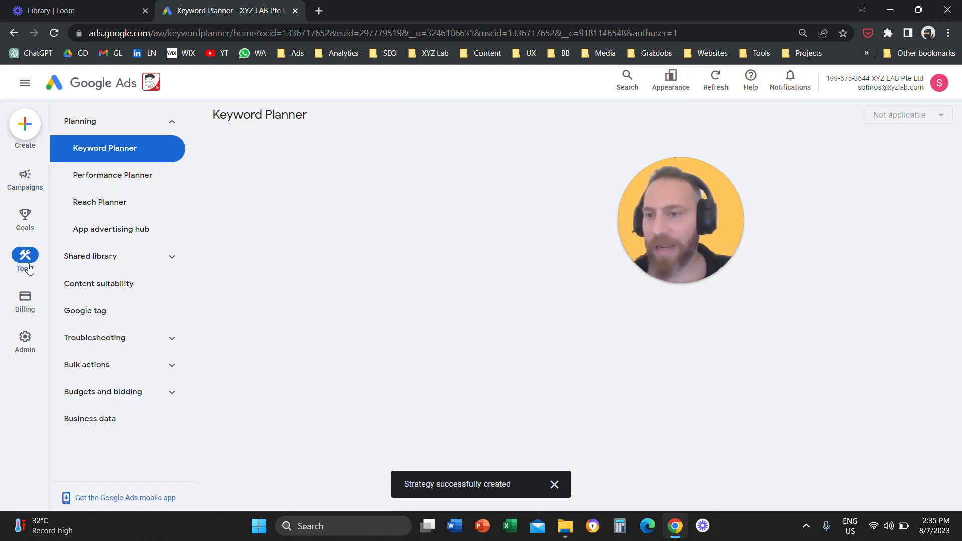
left_click(172, 258)
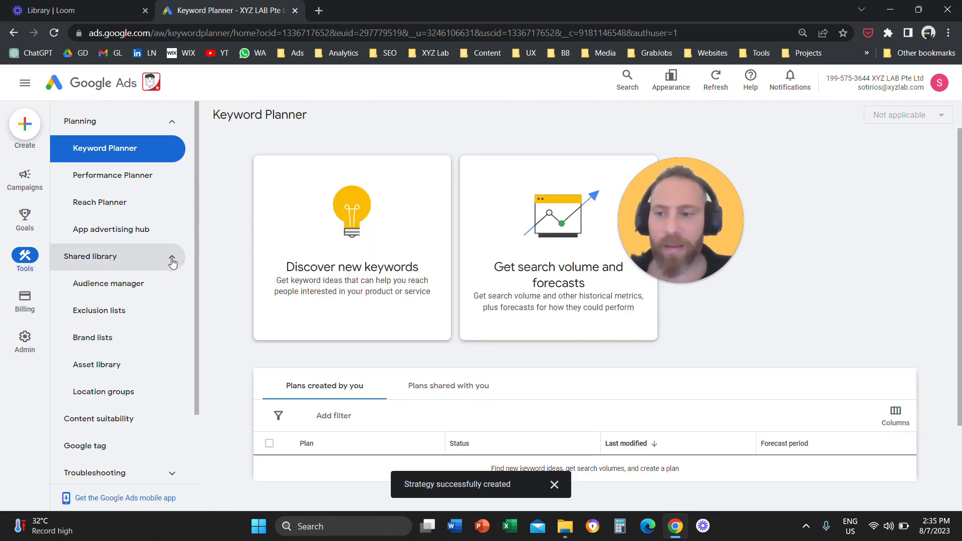
left_click(172, 259)
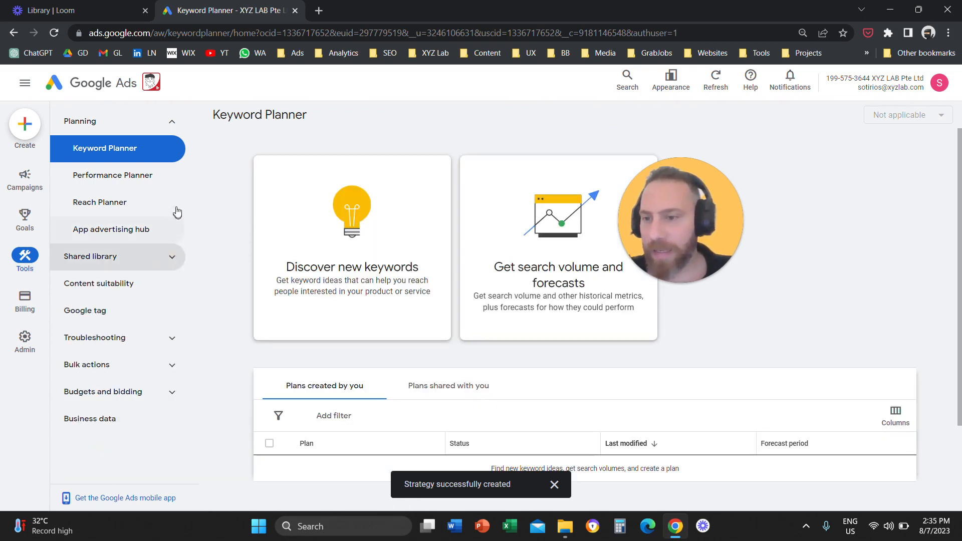
left_click(168, 394)
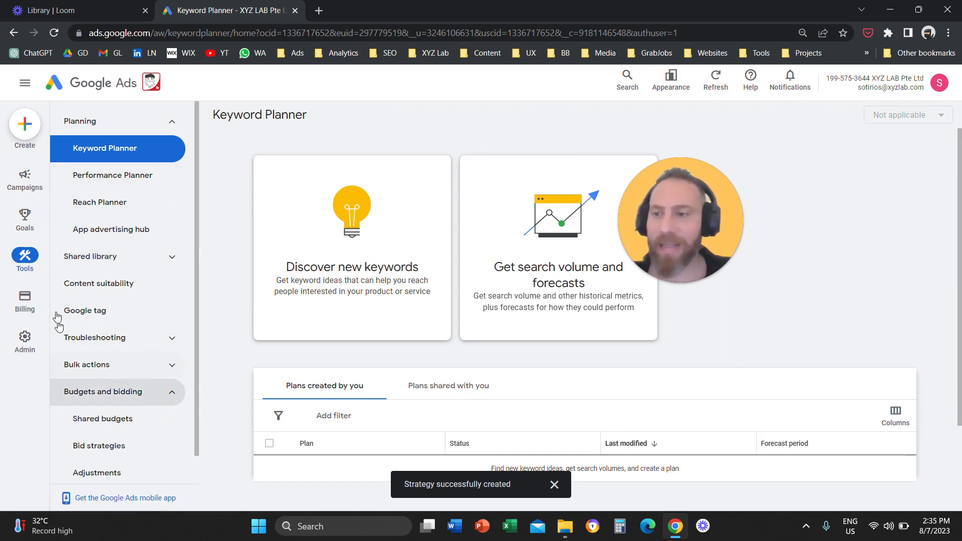
scroll(130, 396, "down", 1)
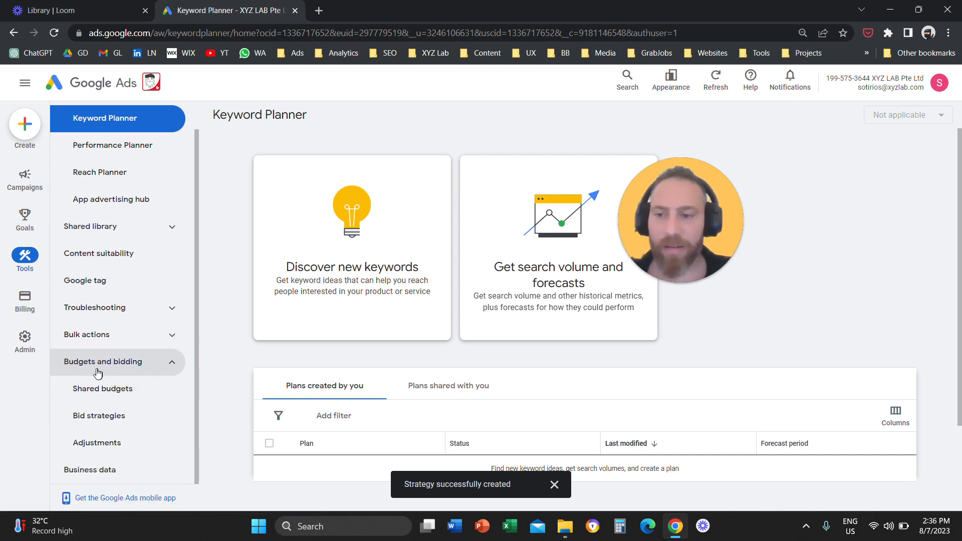
left_click(113, 423)
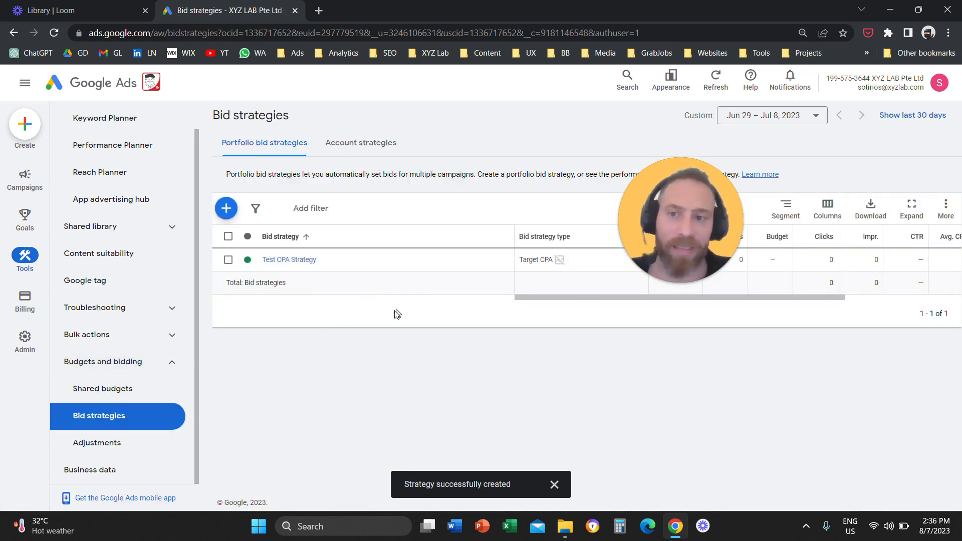
left_click(226, 208)
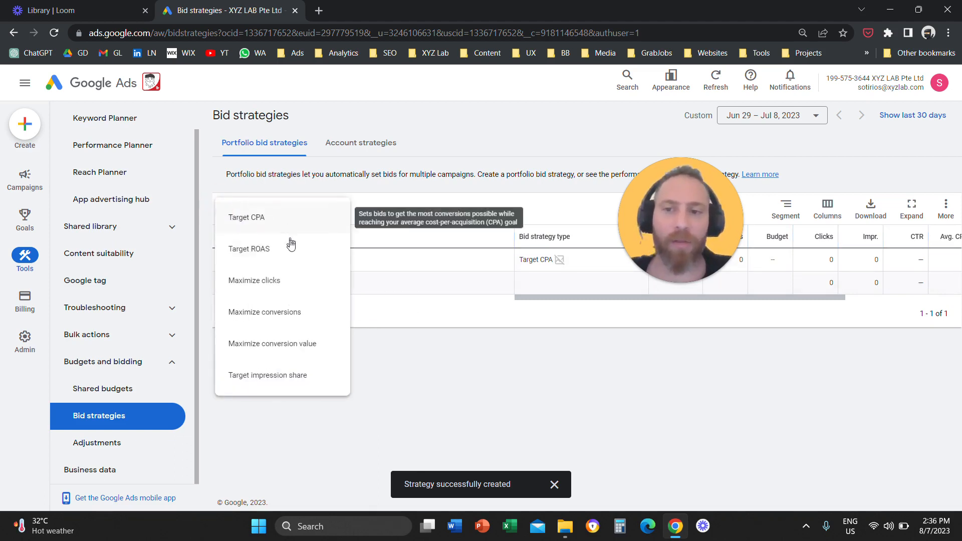
left_click(432, 367)
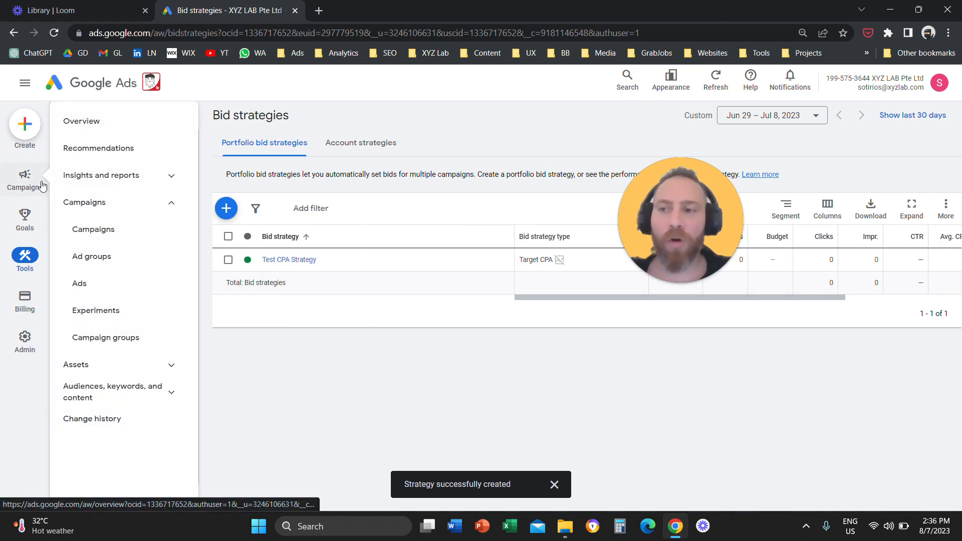
- View the existing Target CPA portfolio strategies selectable for Test Campaign in its bid strategy change and cancel the change
left_click(41, 185)
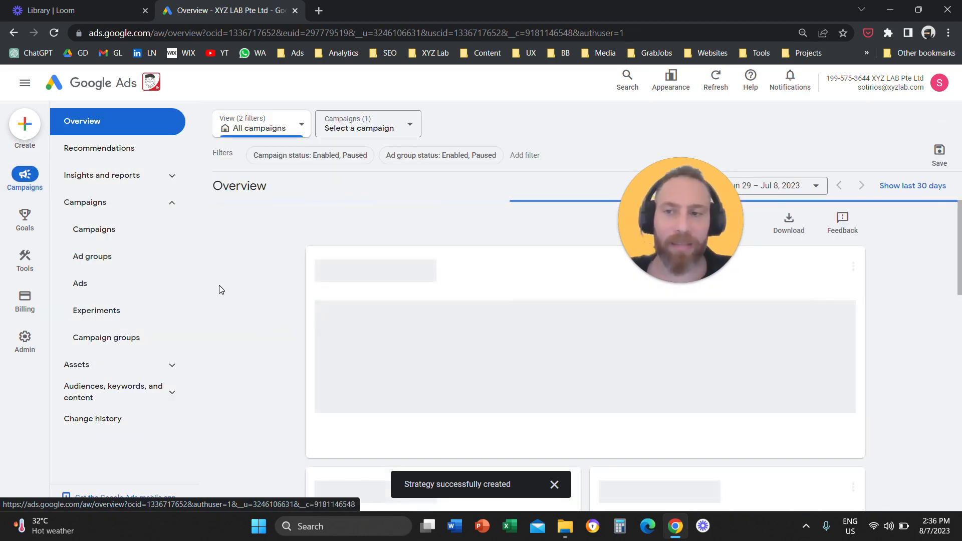
left_click(97, 233)
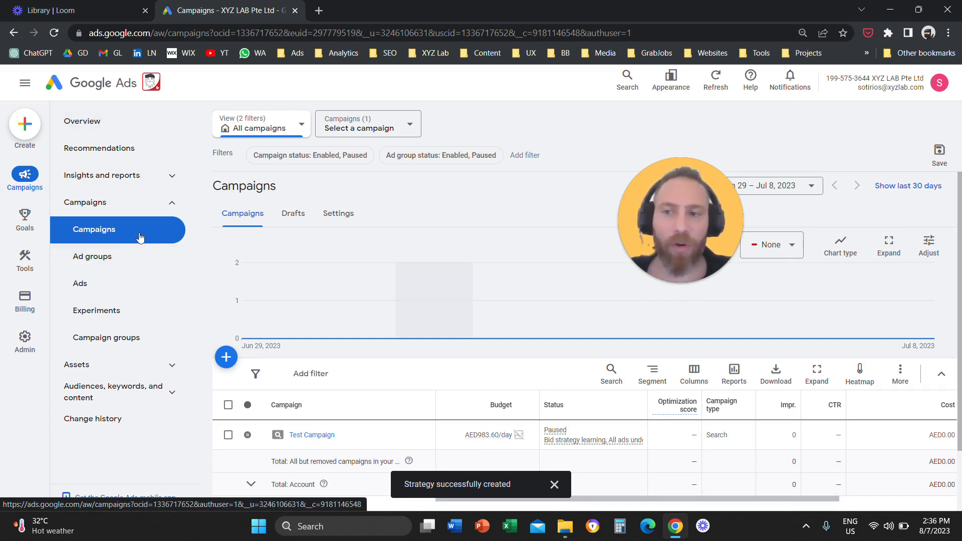
left_click(228, 435)
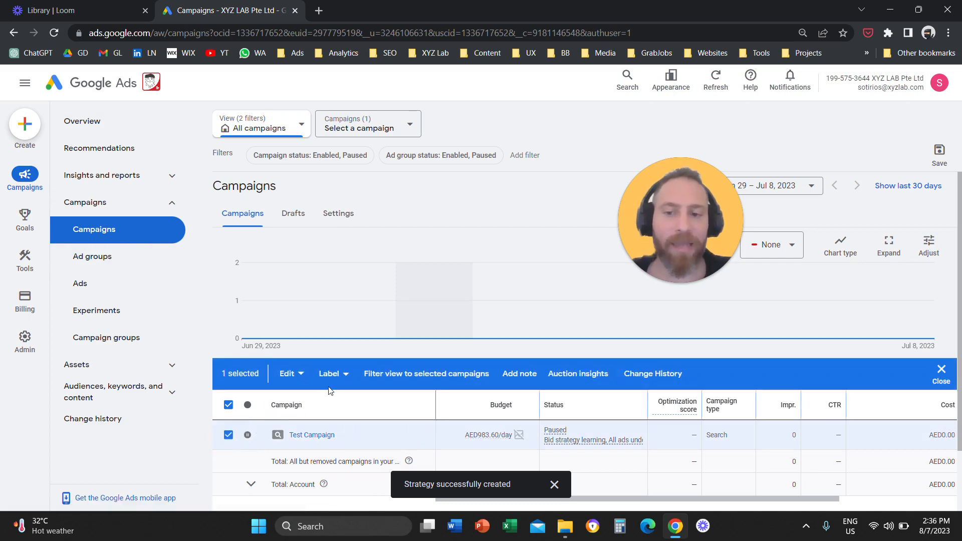
scroll(299, 445, "down", 2)
left_click(295, 311)
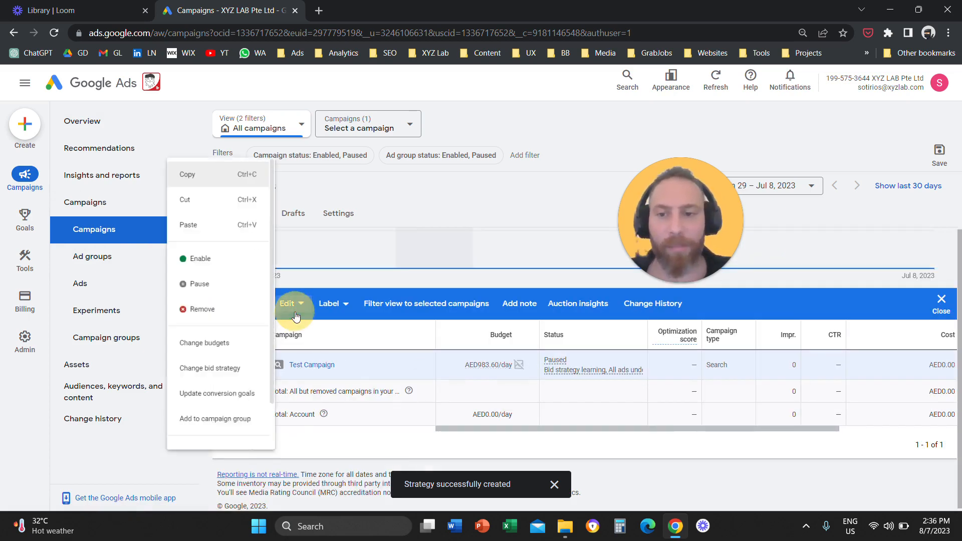
left_click(228, 376)
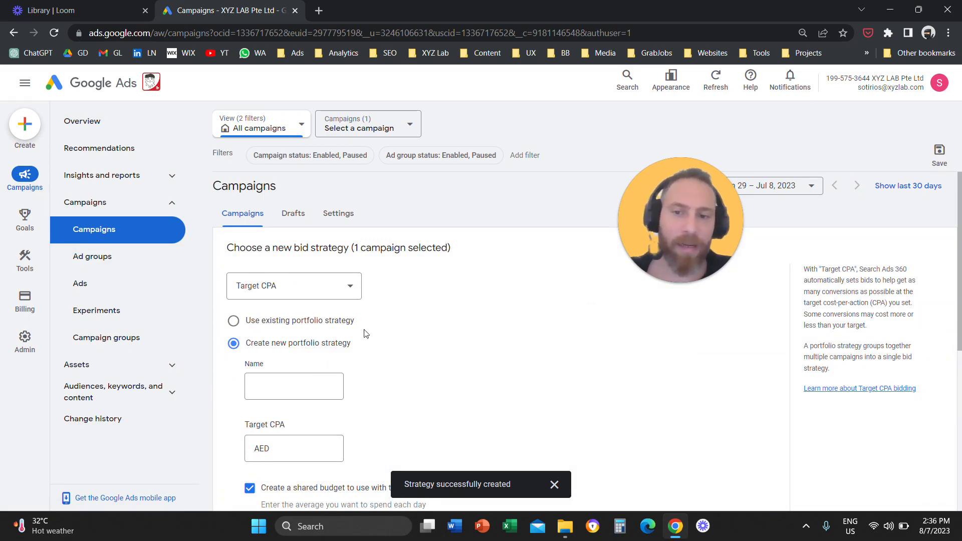
scroll(395, 337, "down", 3)
scroll(393, 338, "up", 3)
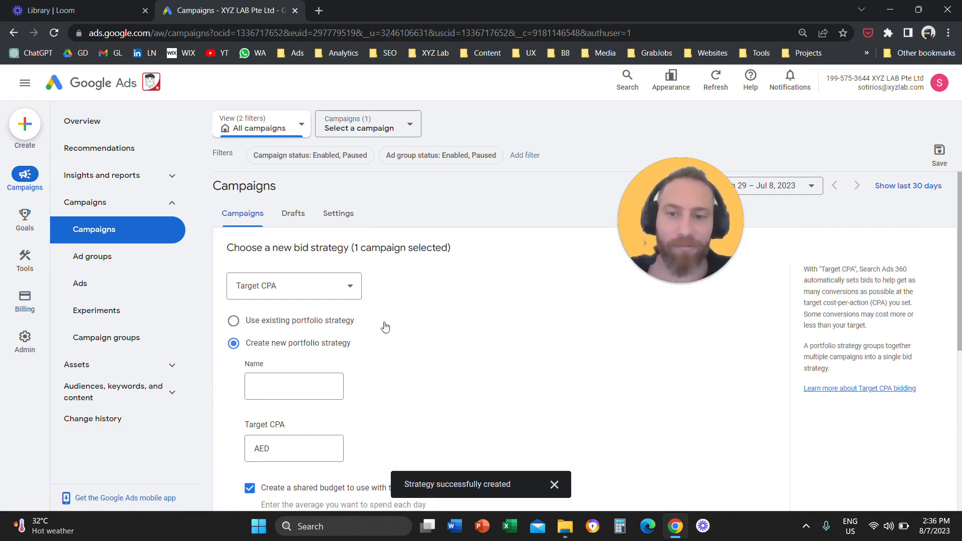
left_click(323, 284)
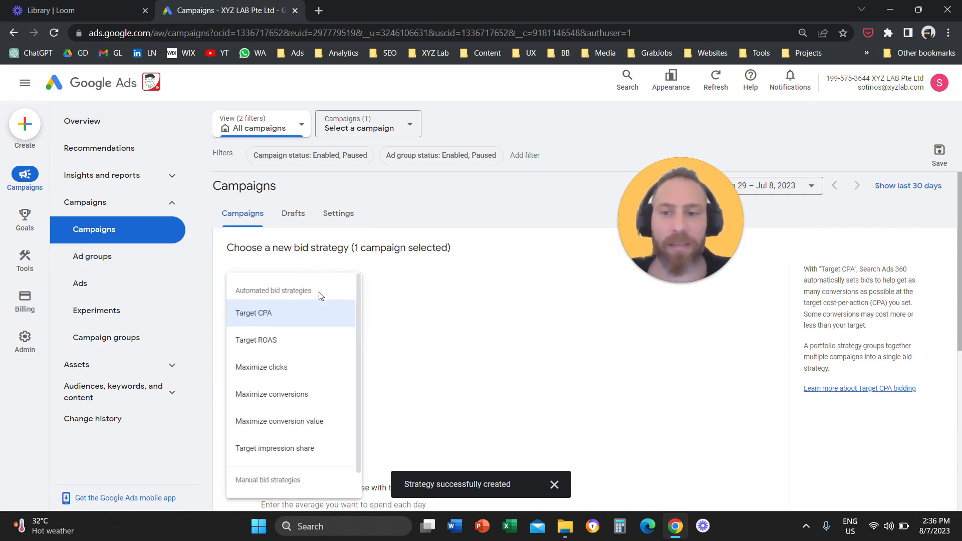
left_click(299, 316)
left_click(299, 321)
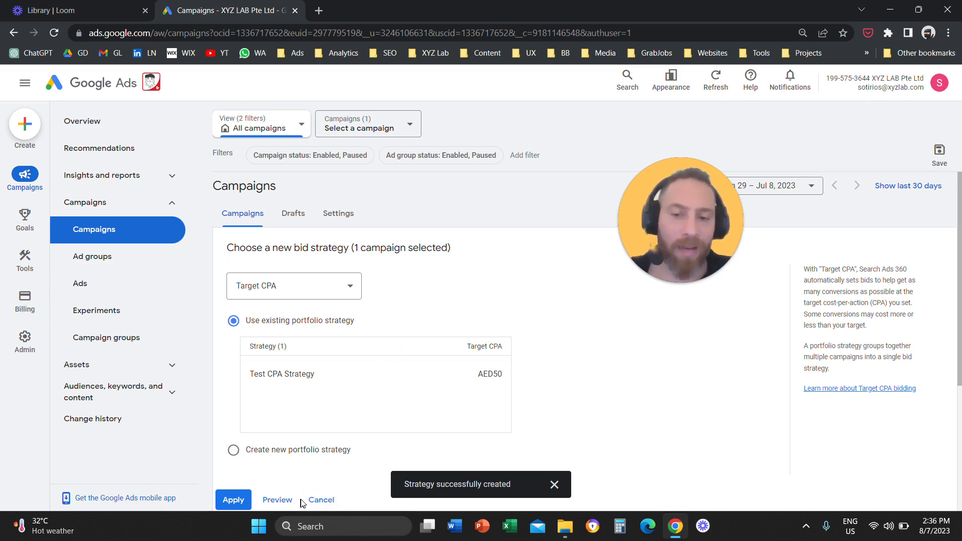
left_click(316, 499)
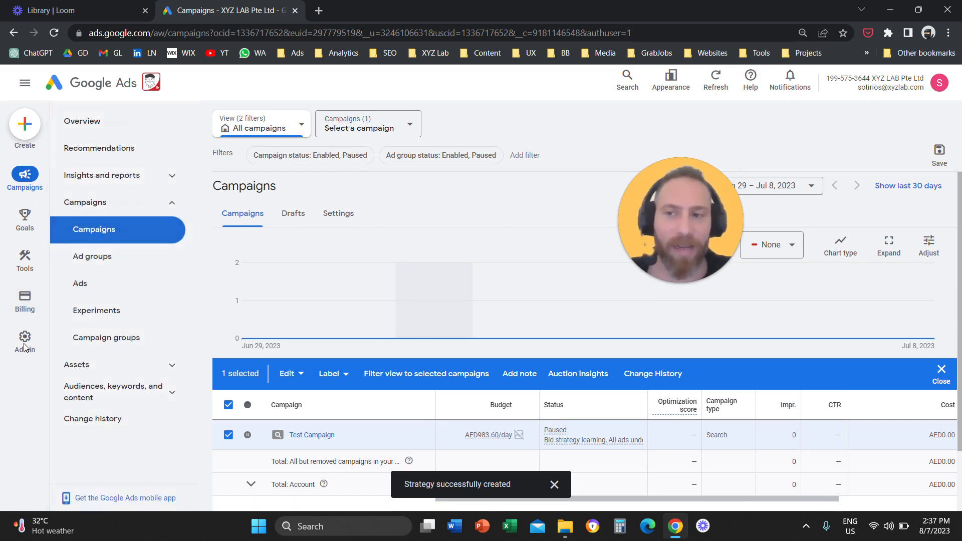
- Switch back to the previous interface design and view the Shared Library tools that include bid strategies
mouse_move(36, 342)
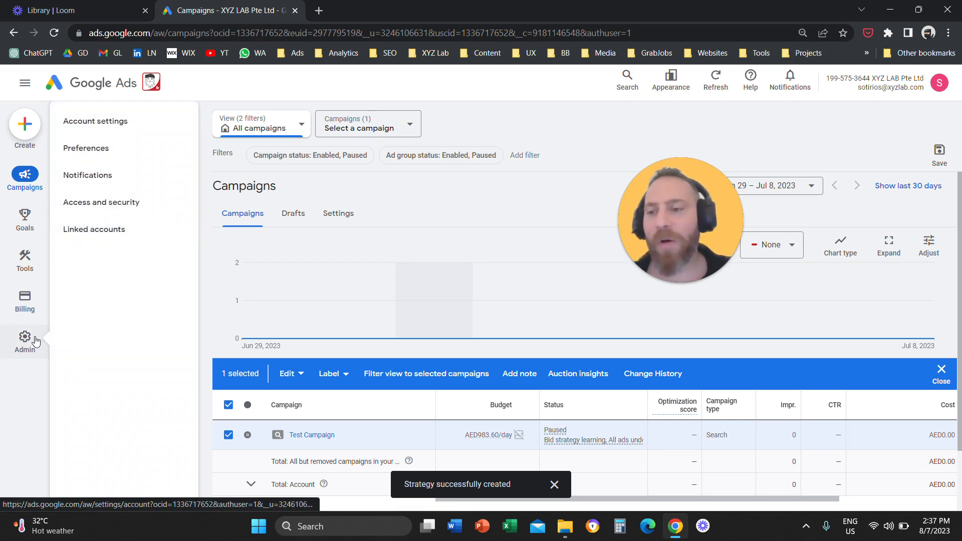
mouse_move(25, 258)
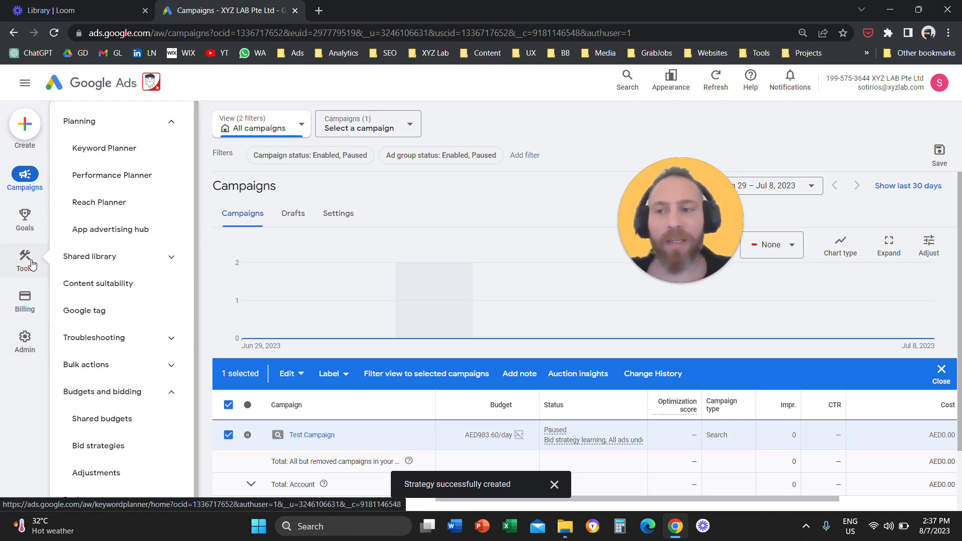
left_click(671, 80)
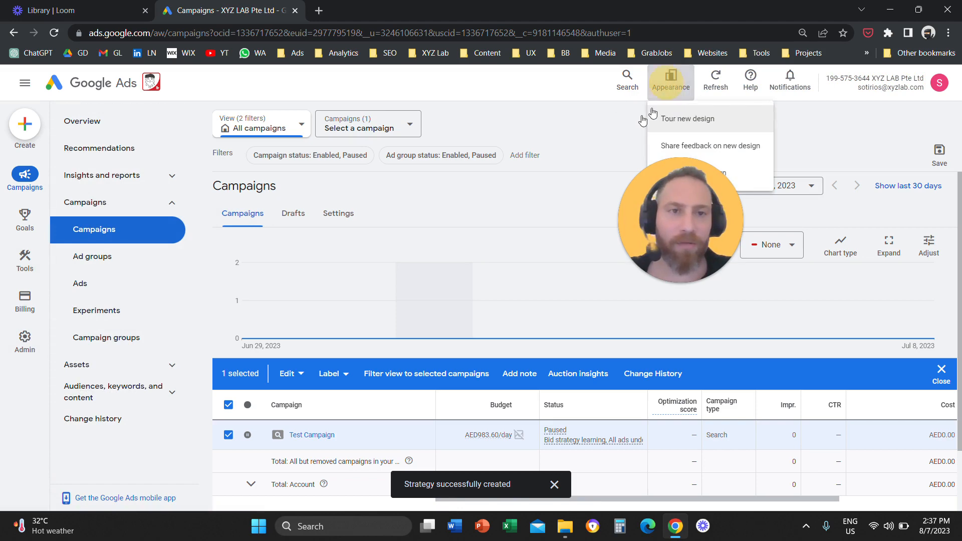
left_click(763, 174)
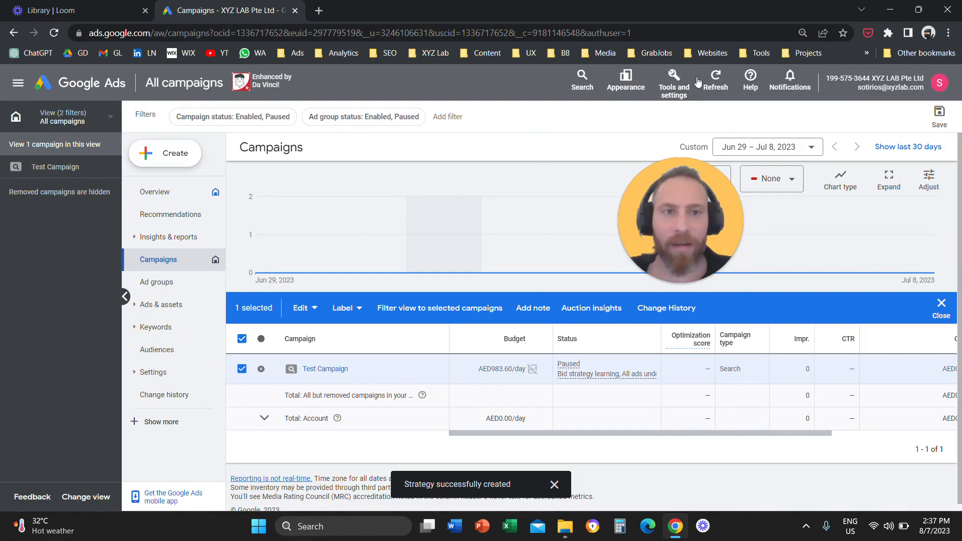
left_click(686, 75)
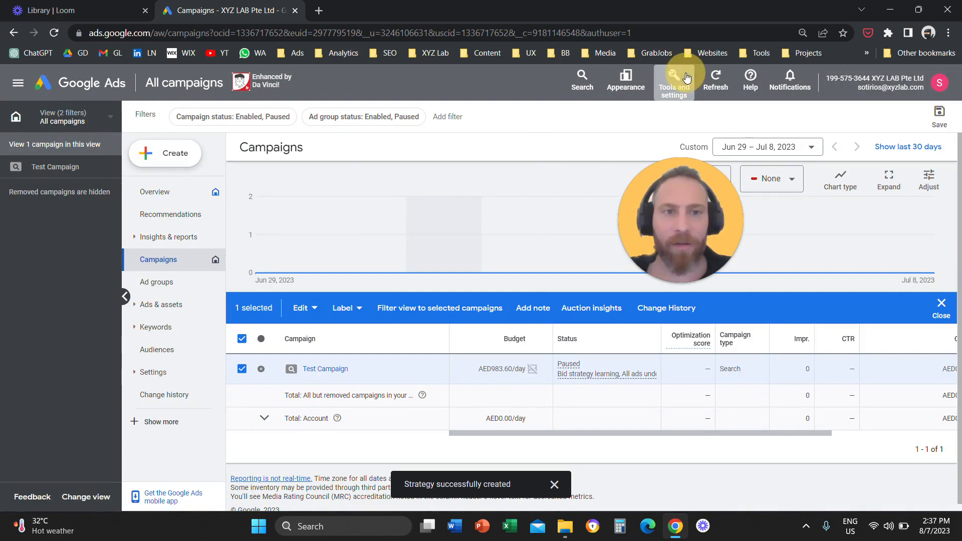
triple_click(334, 119)
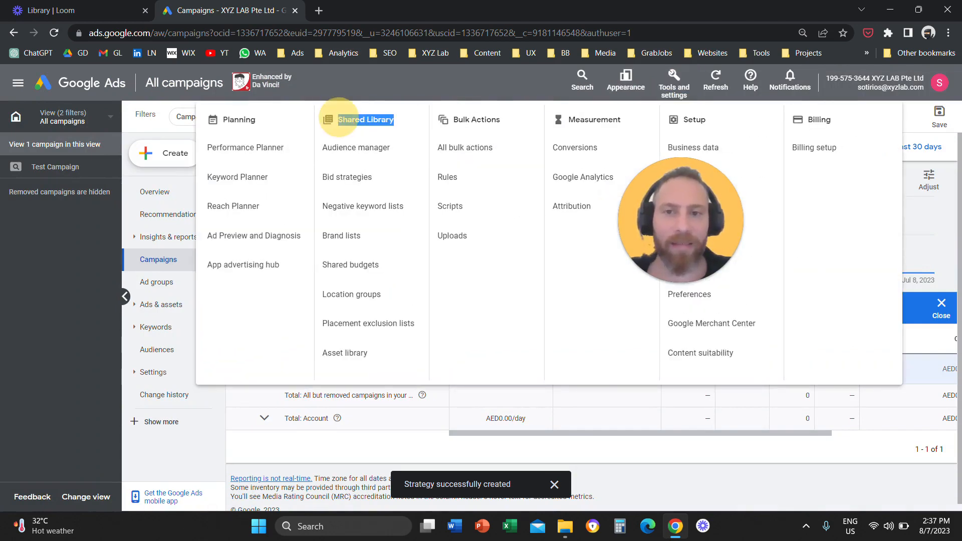
- Switch to the new interface design again and open the bid strategies page under Budgets and bidding
left_click(626, 80)
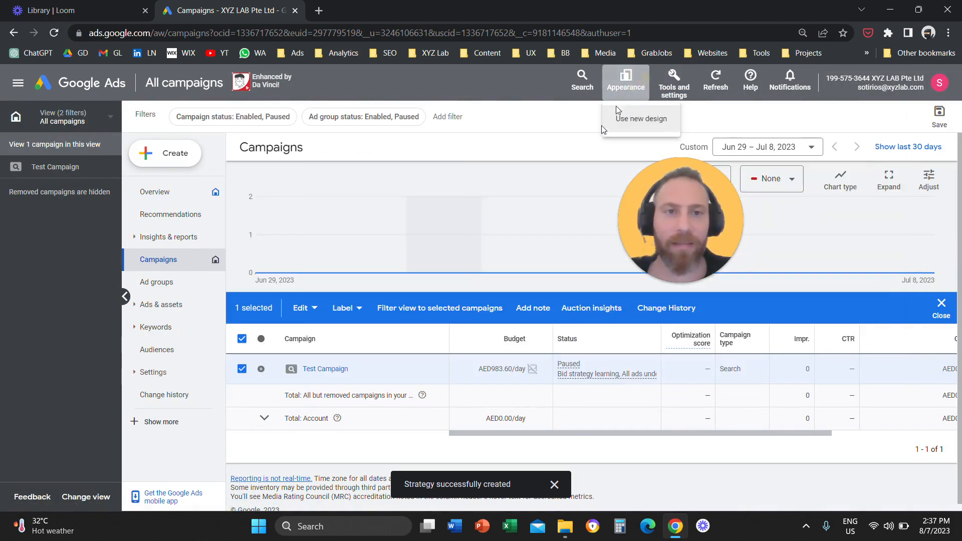
left_click(626, 119)
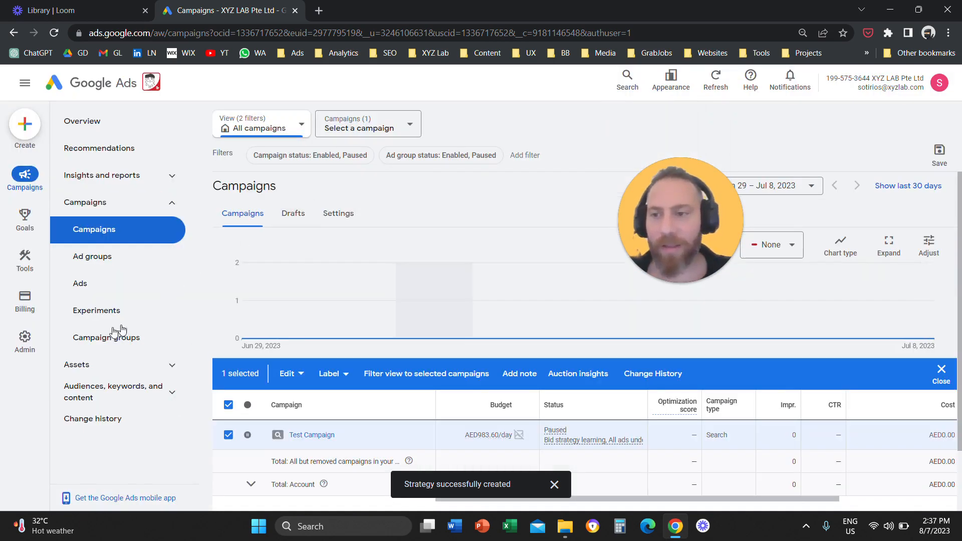
left_click(25, 257)
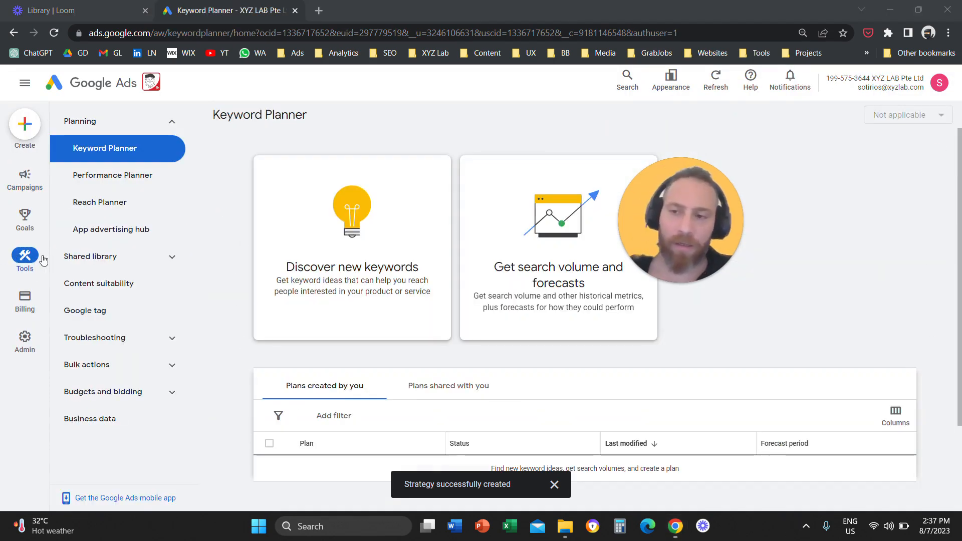
left_click(164, 401)
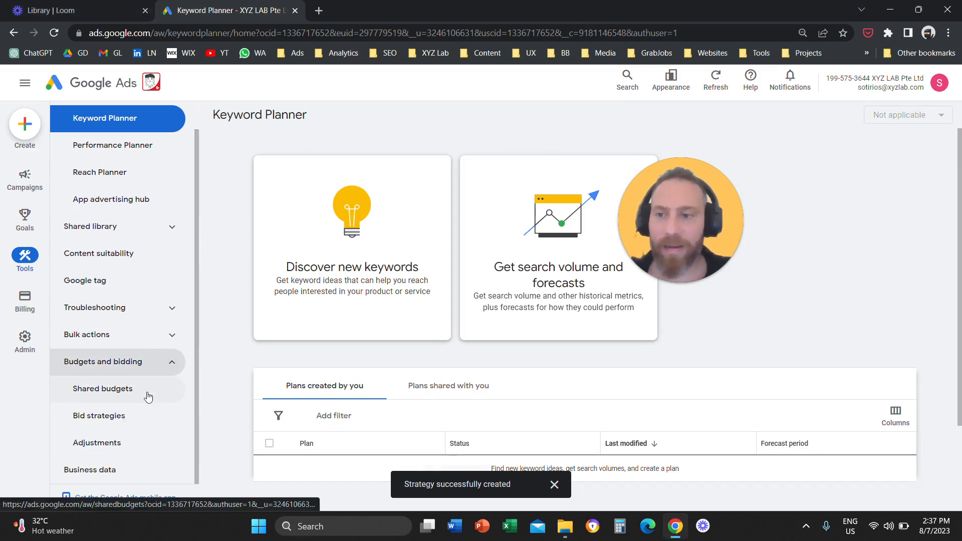
left_click(128, 424)
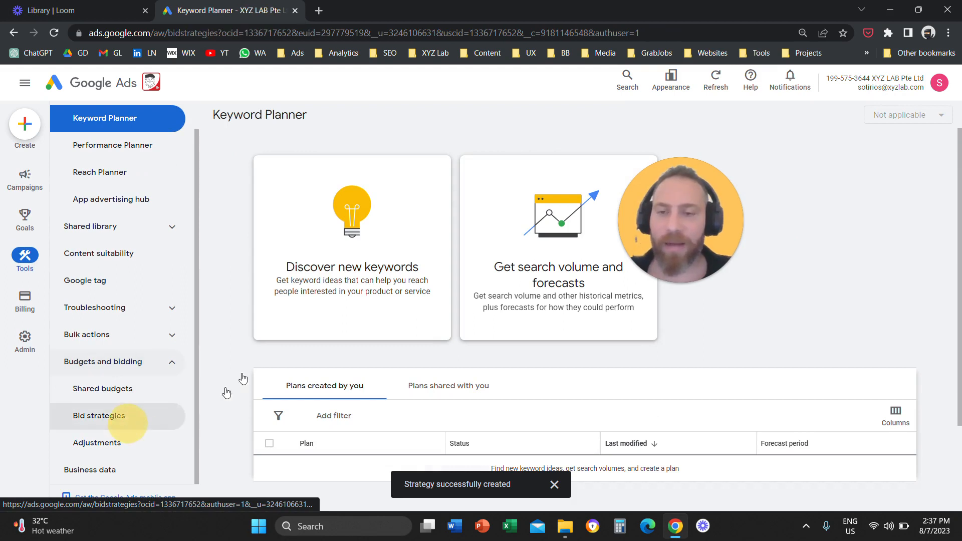